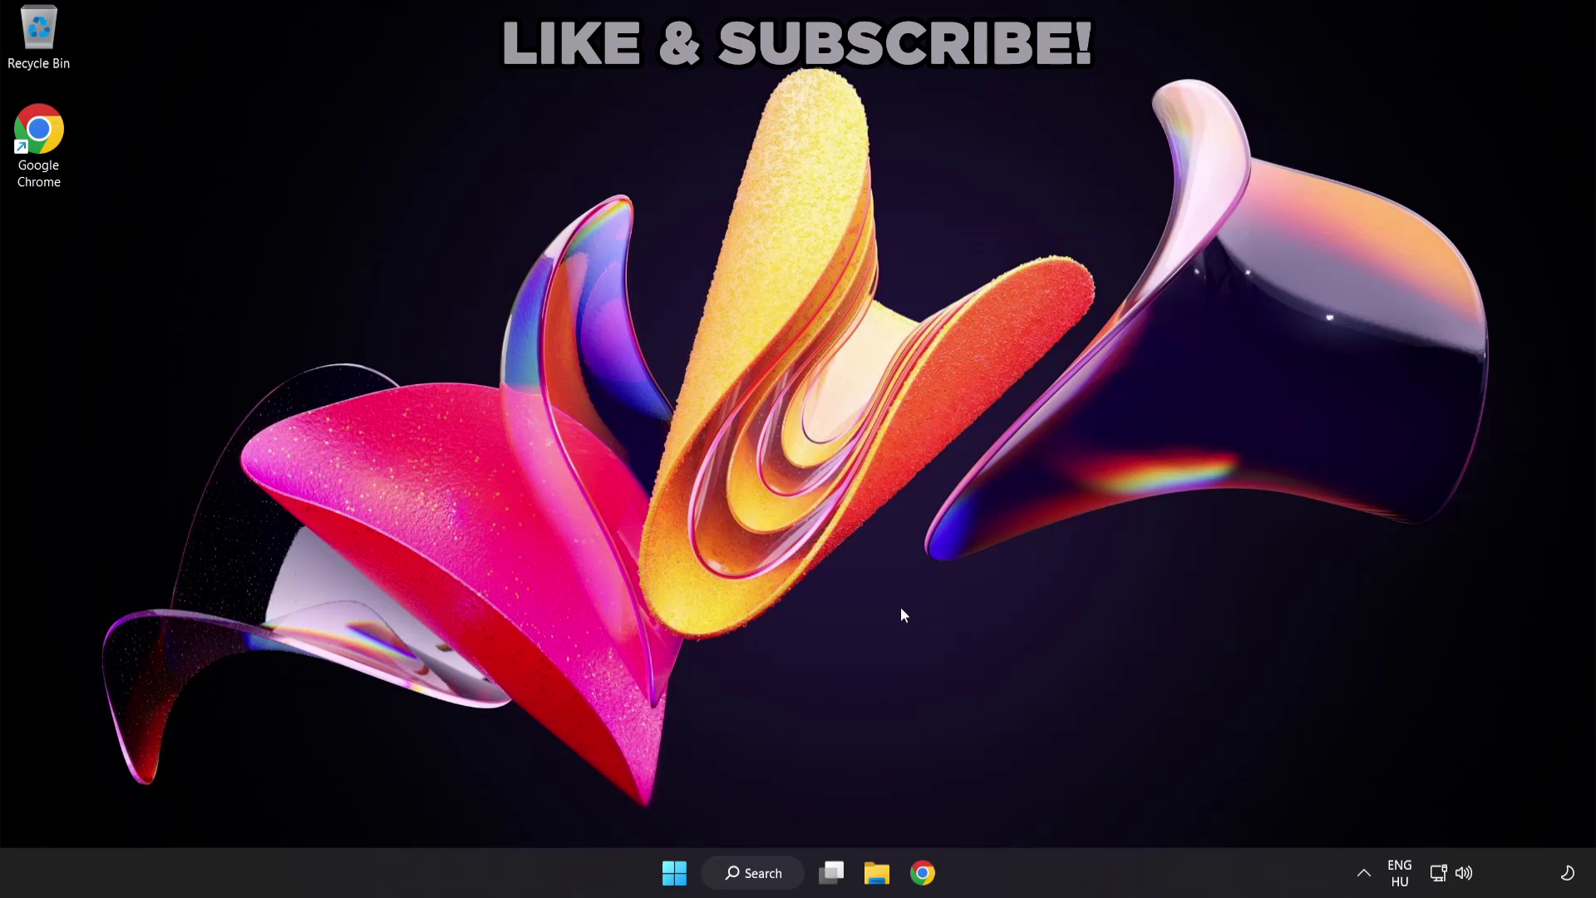
Switch the sound output to Speakers (High Definition Audio Device) from the volume panel.
click(1464, 875)
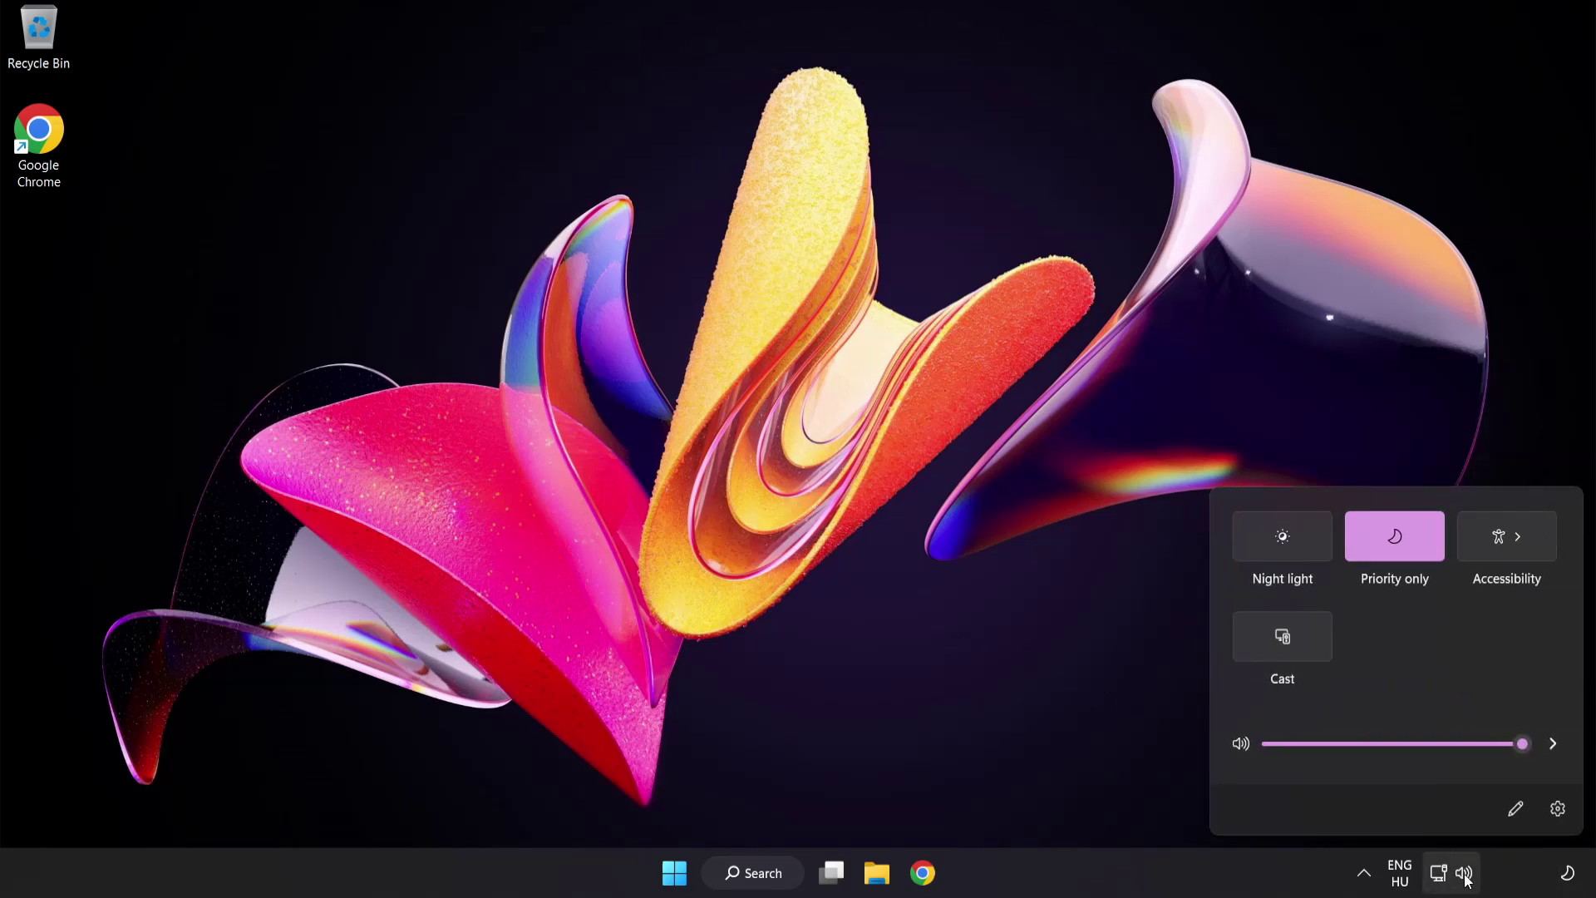
click(1550, 744)
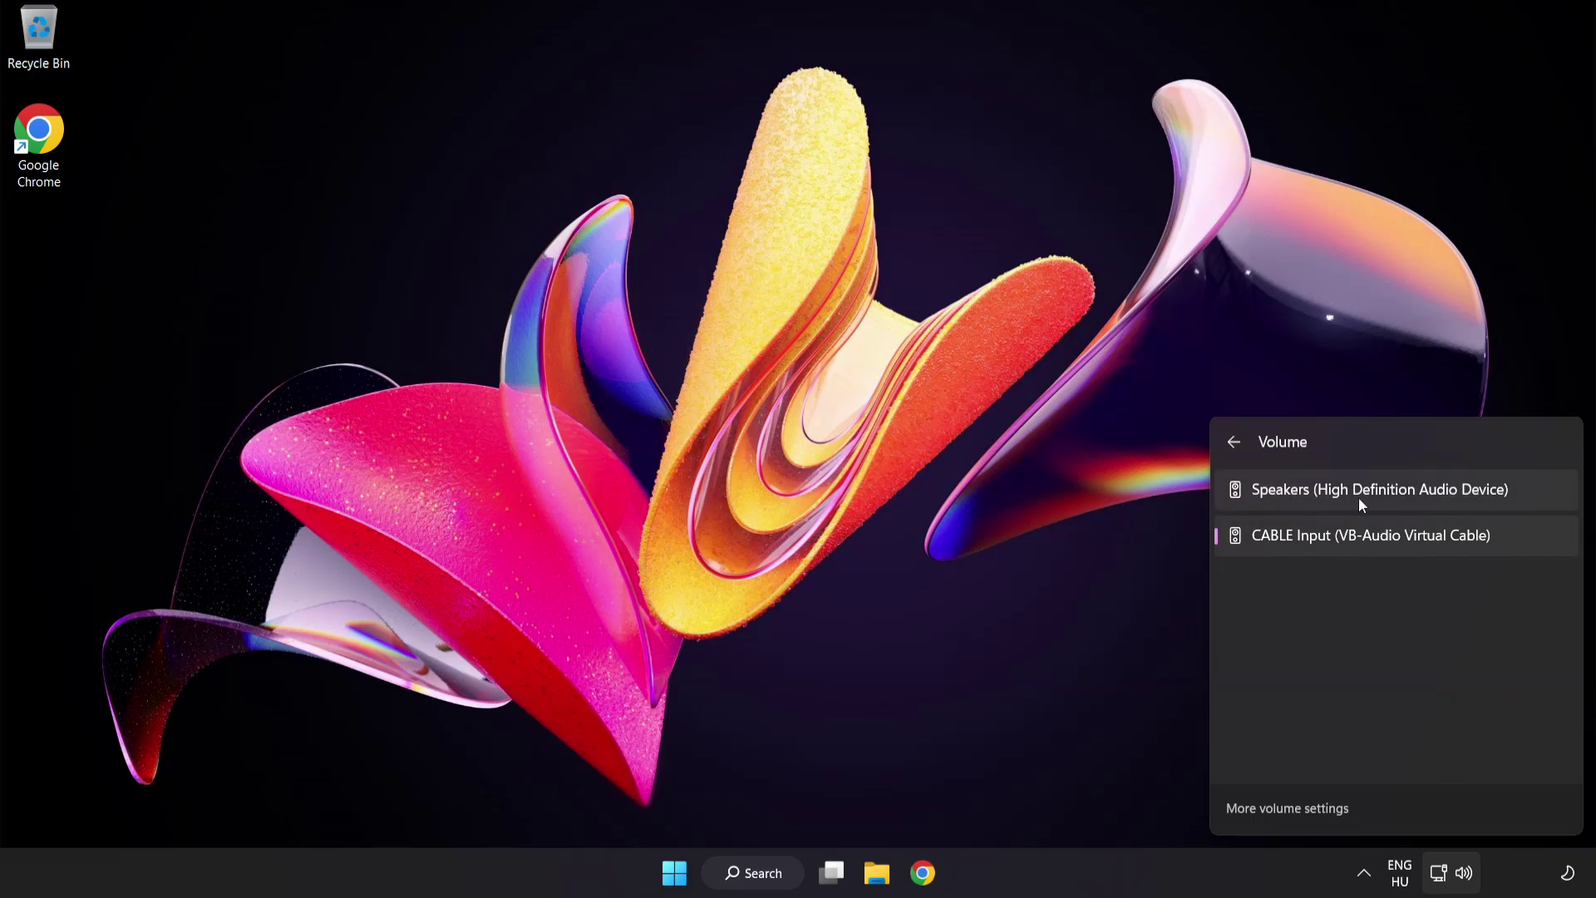
click(1525, 495)
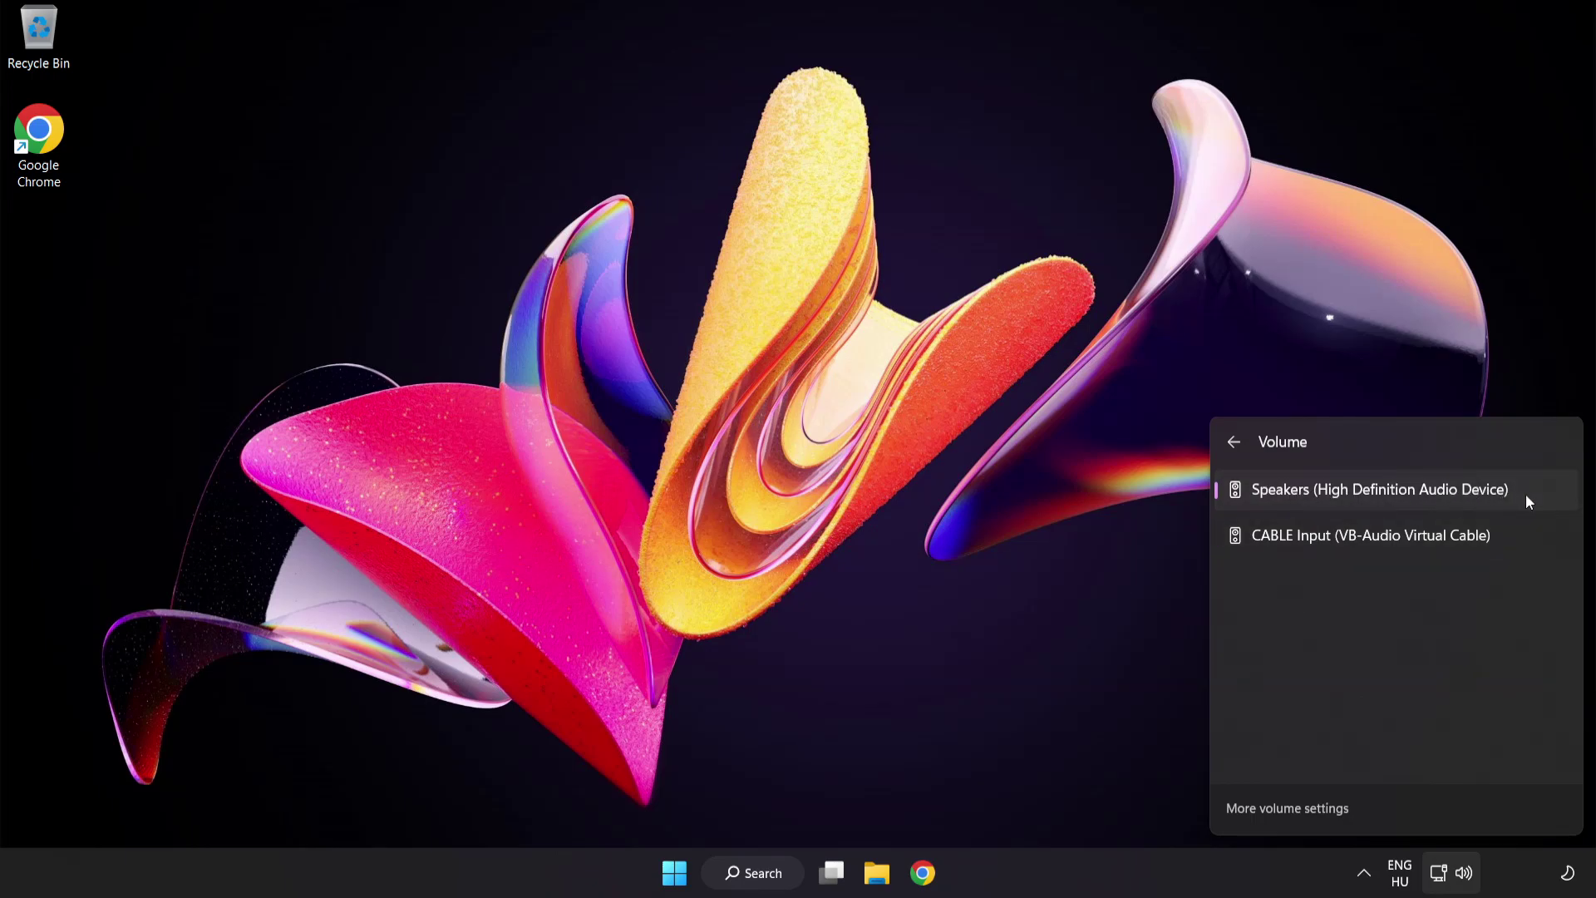
click(760, 434)
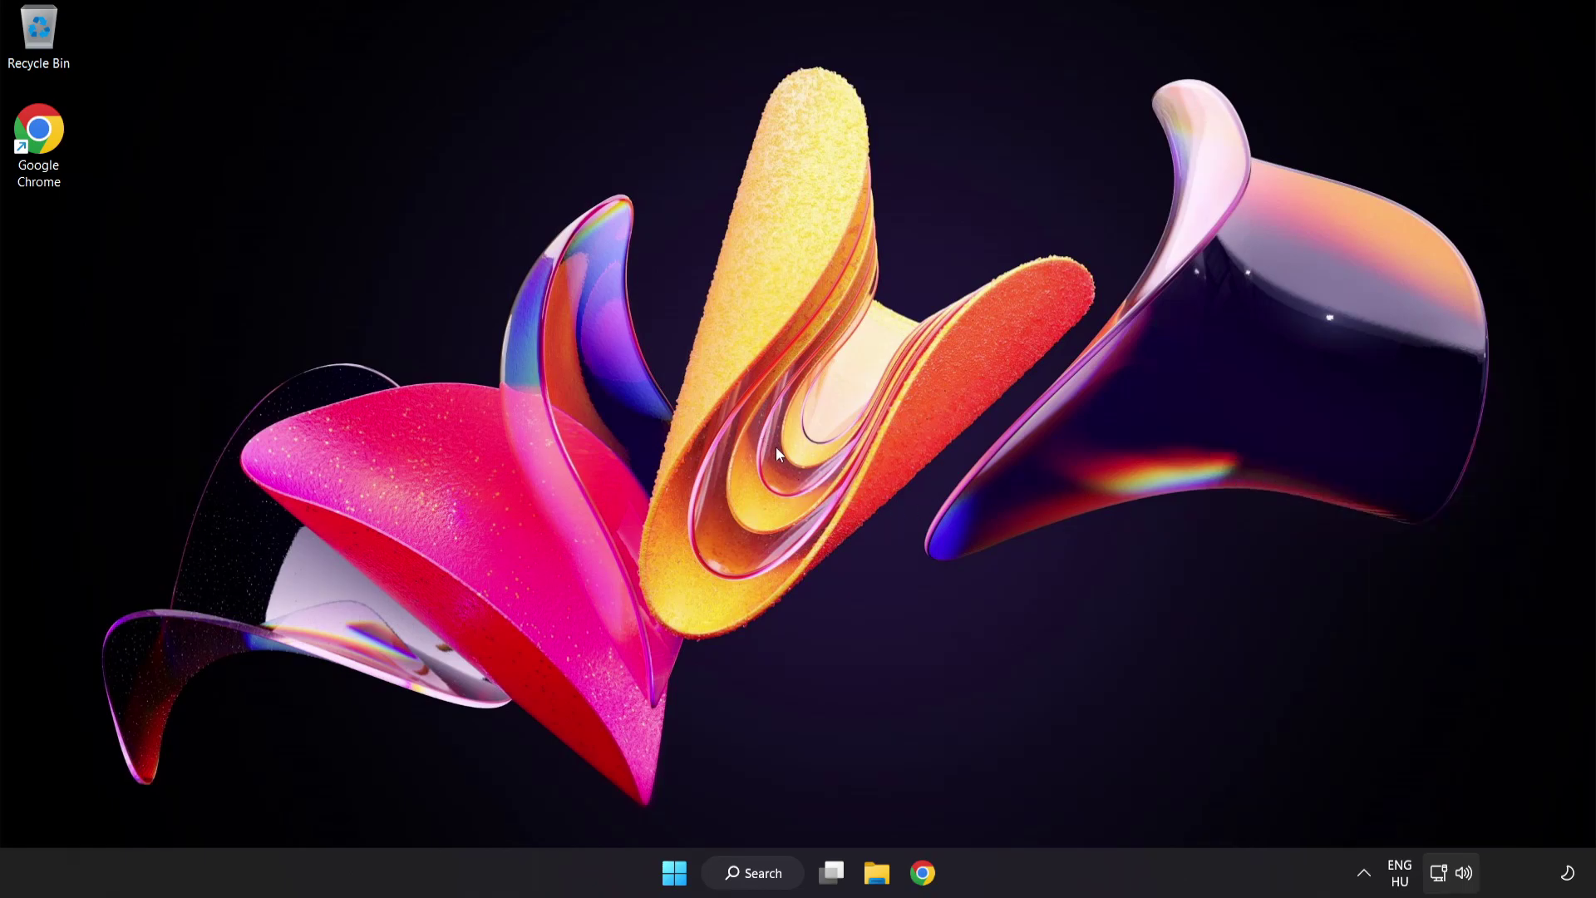
Reset sound devices and app volumes to defaults in the Volume mixer, then close Settings.
right_click(1464, 873)
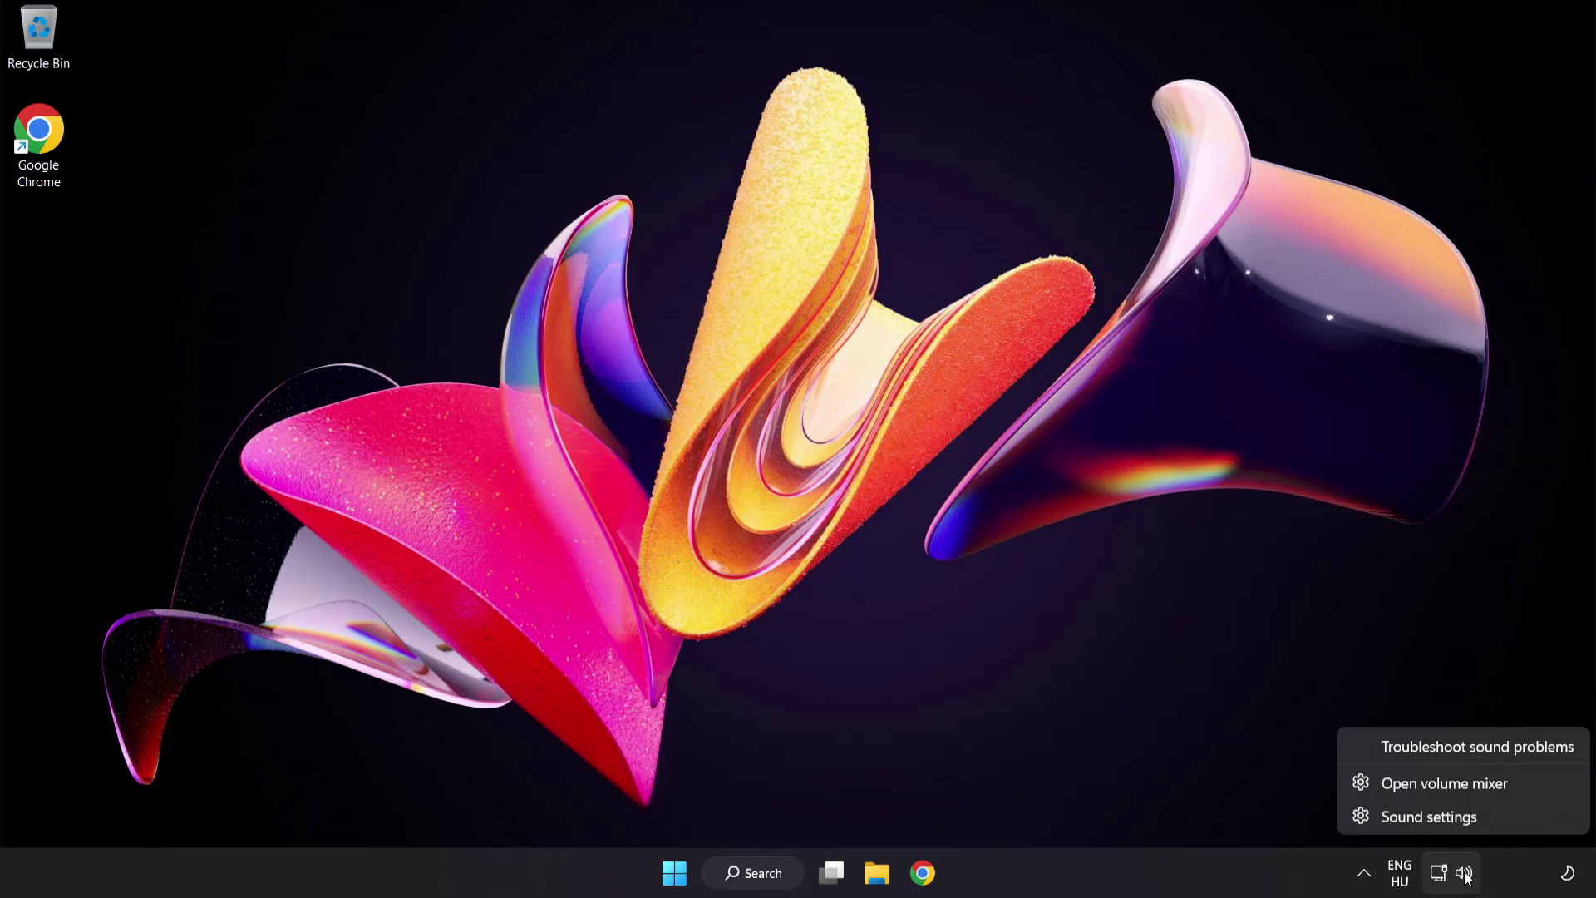
click(1532, 784)
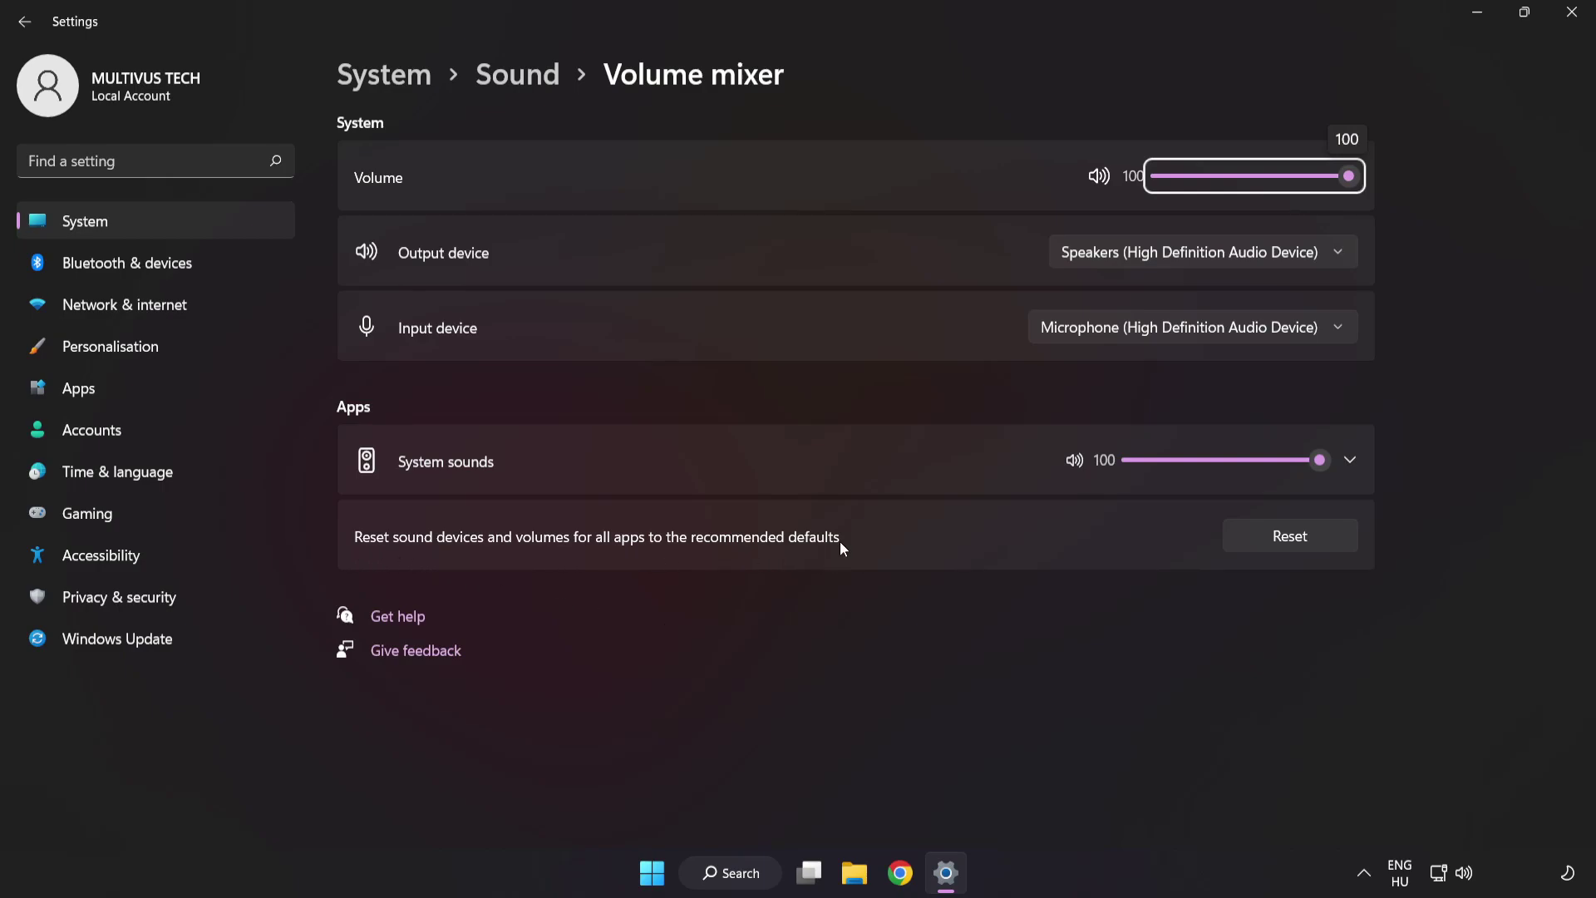
click(1322, 545)
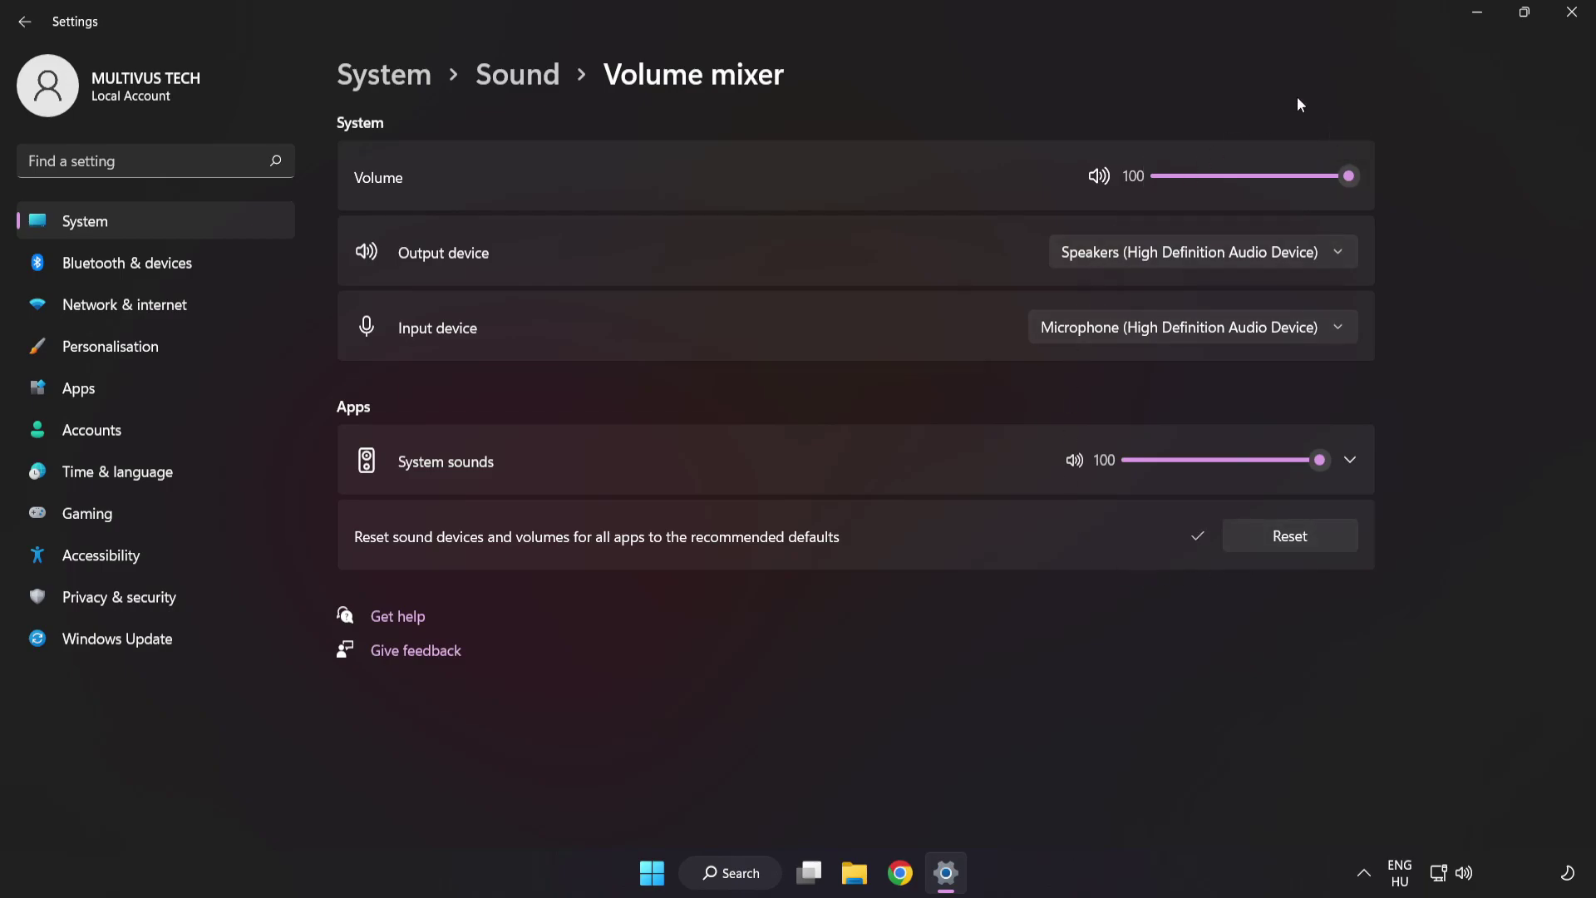
click(1572, 15)
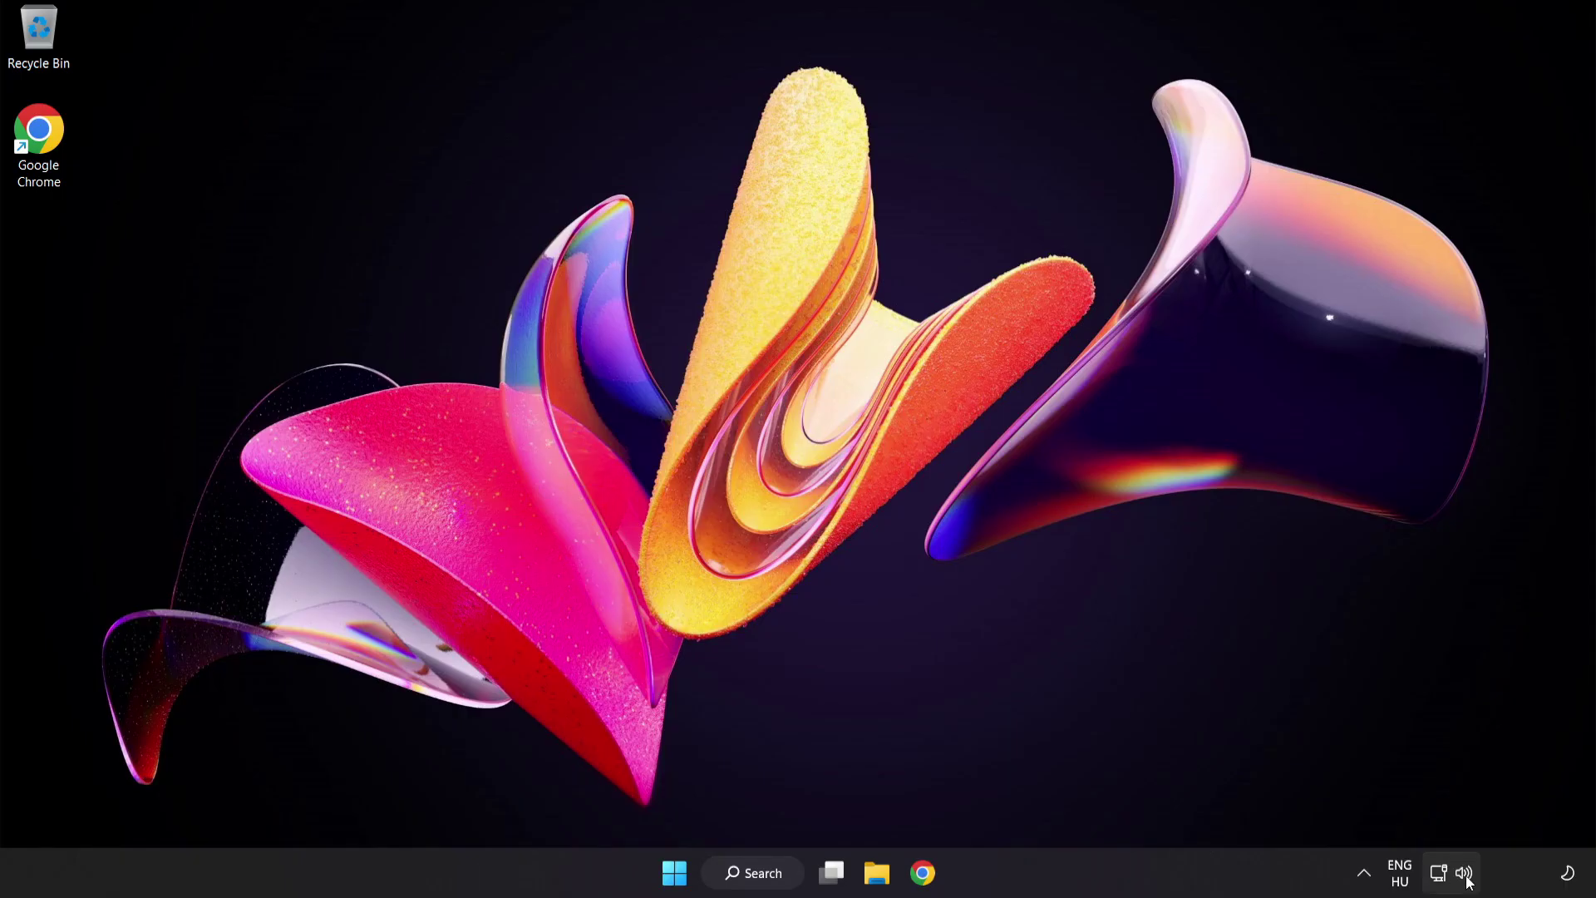
Reopen the Sound settings page and keep the output volume at 100.
right_click(1465, 873)
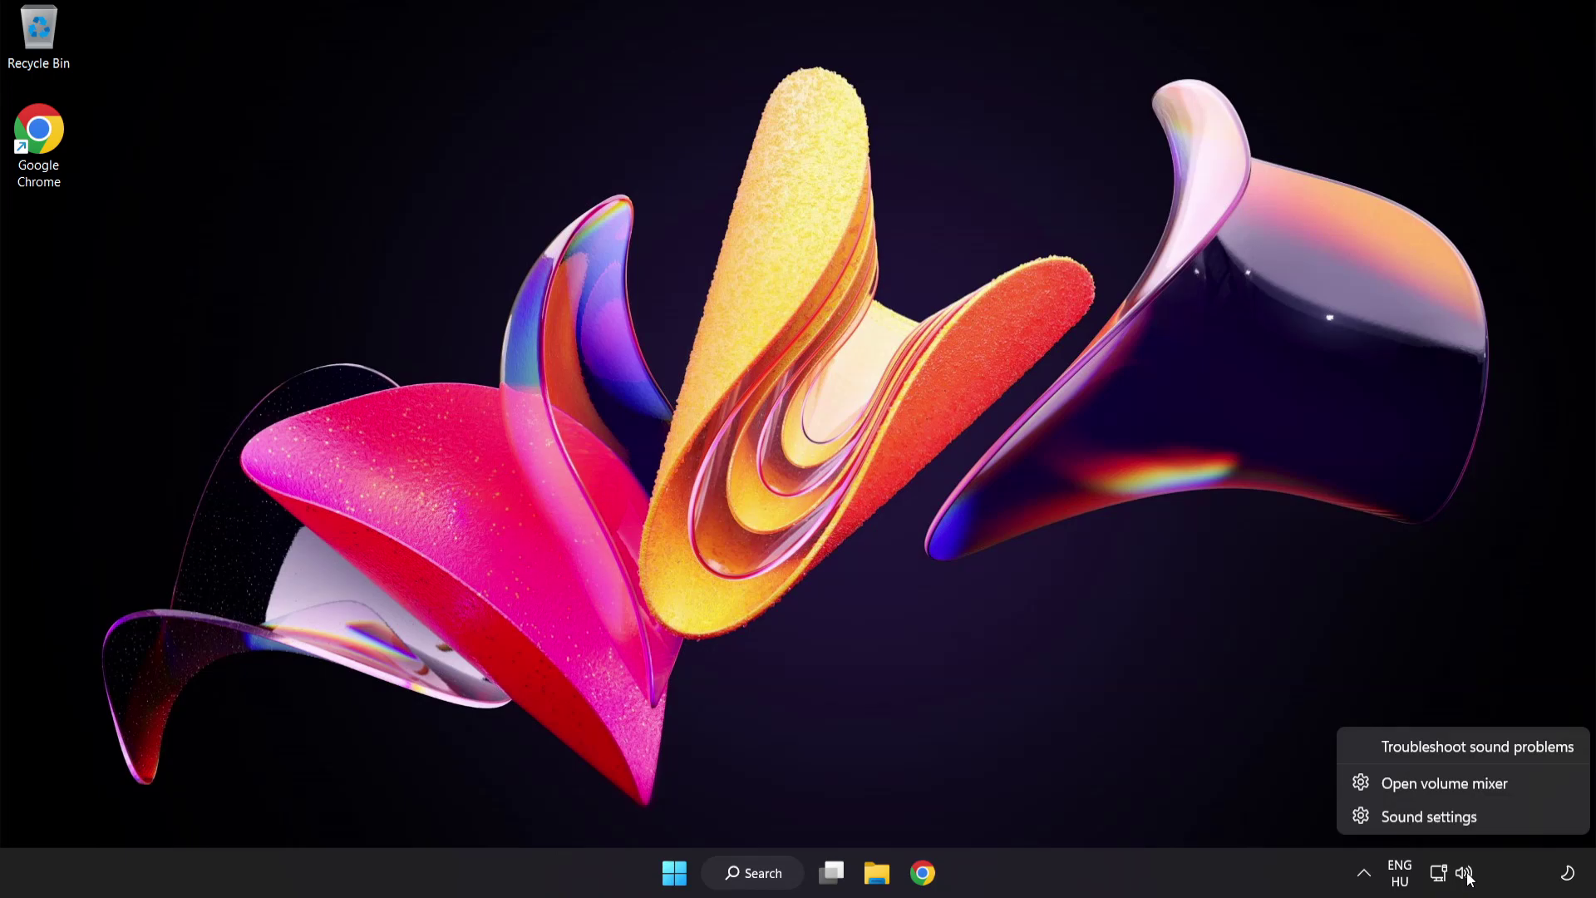
click(1483, 819)
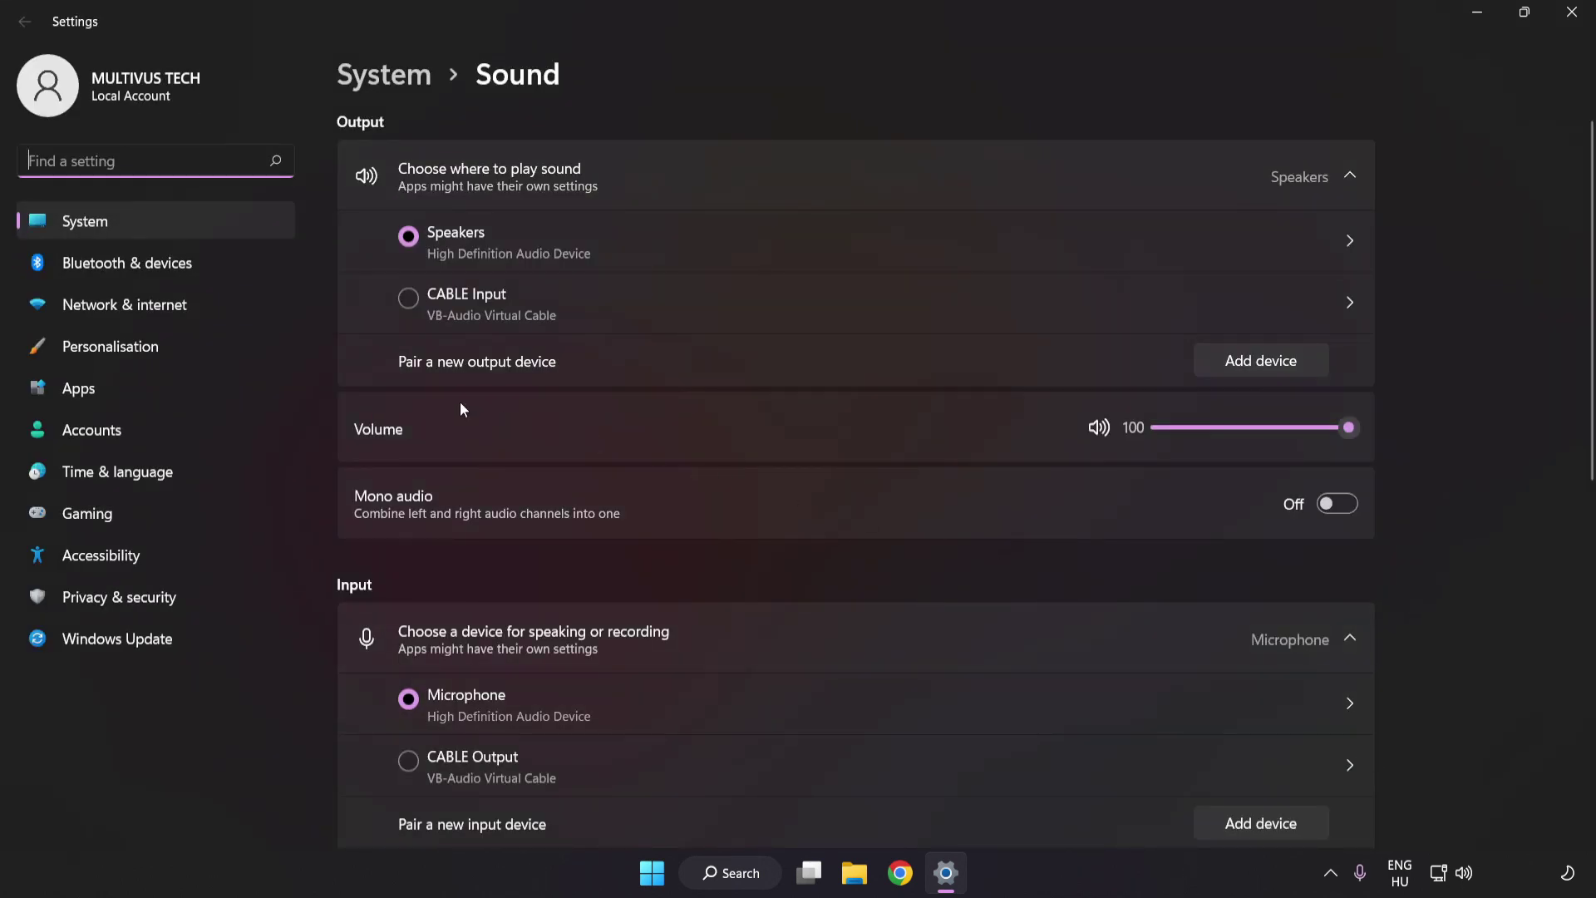
mouse_move(1348, 428)
mouse_down()
mouse_move(1285, 430)
mouse_move(1348, 429)
mouse_up()
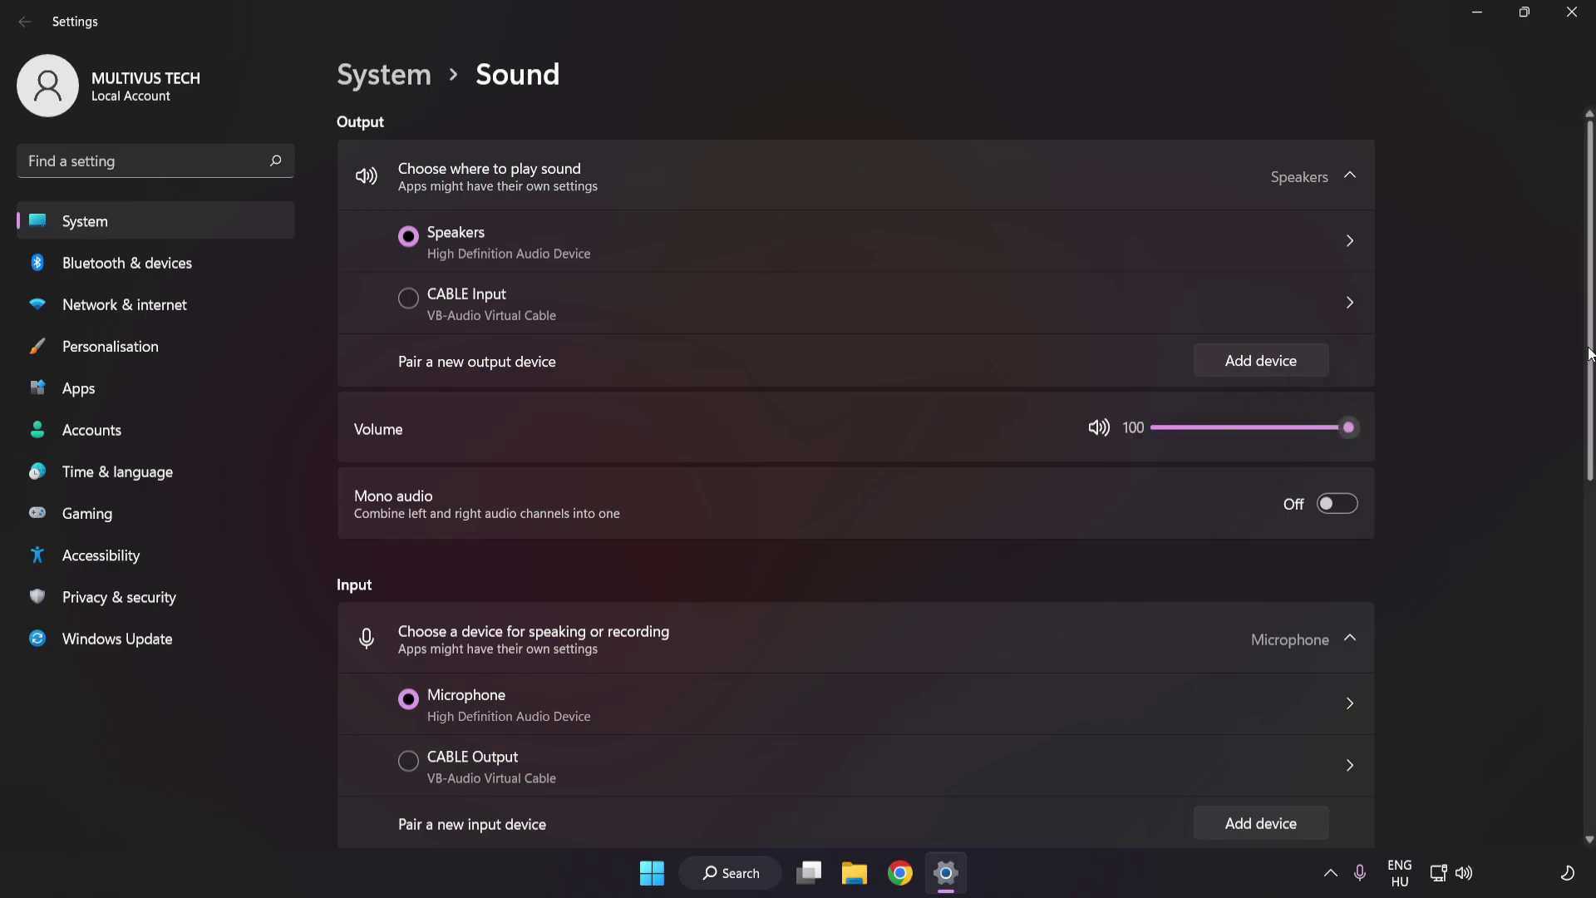
scroll(1571, 558, down, 5)
scroll(1570, 558, down, 2)
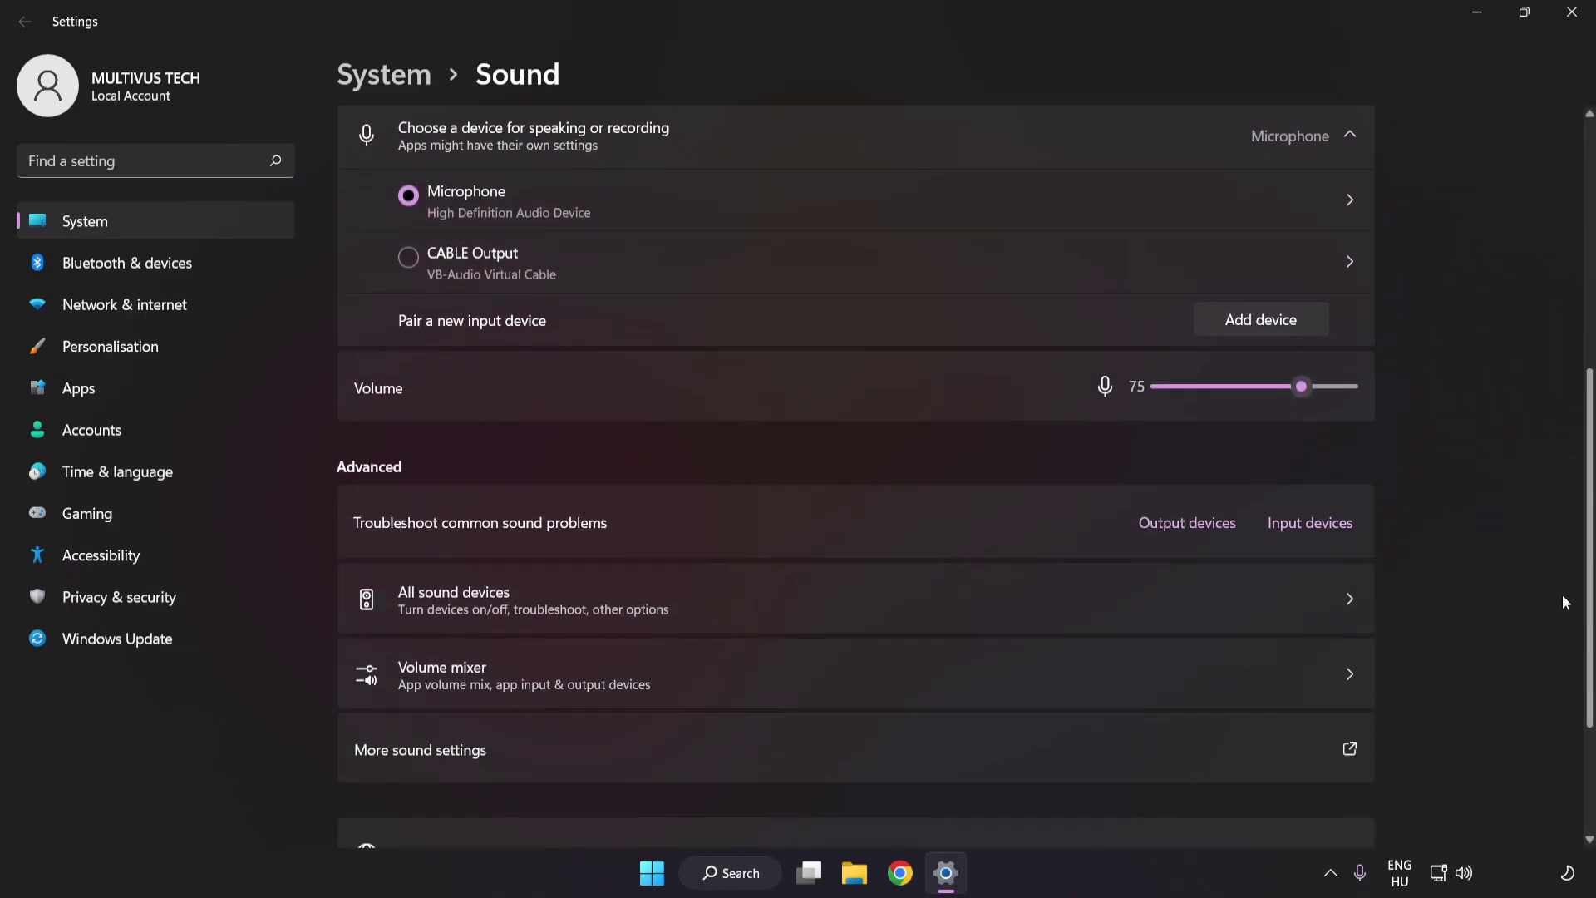
scroll(1563, 607, down, 2)
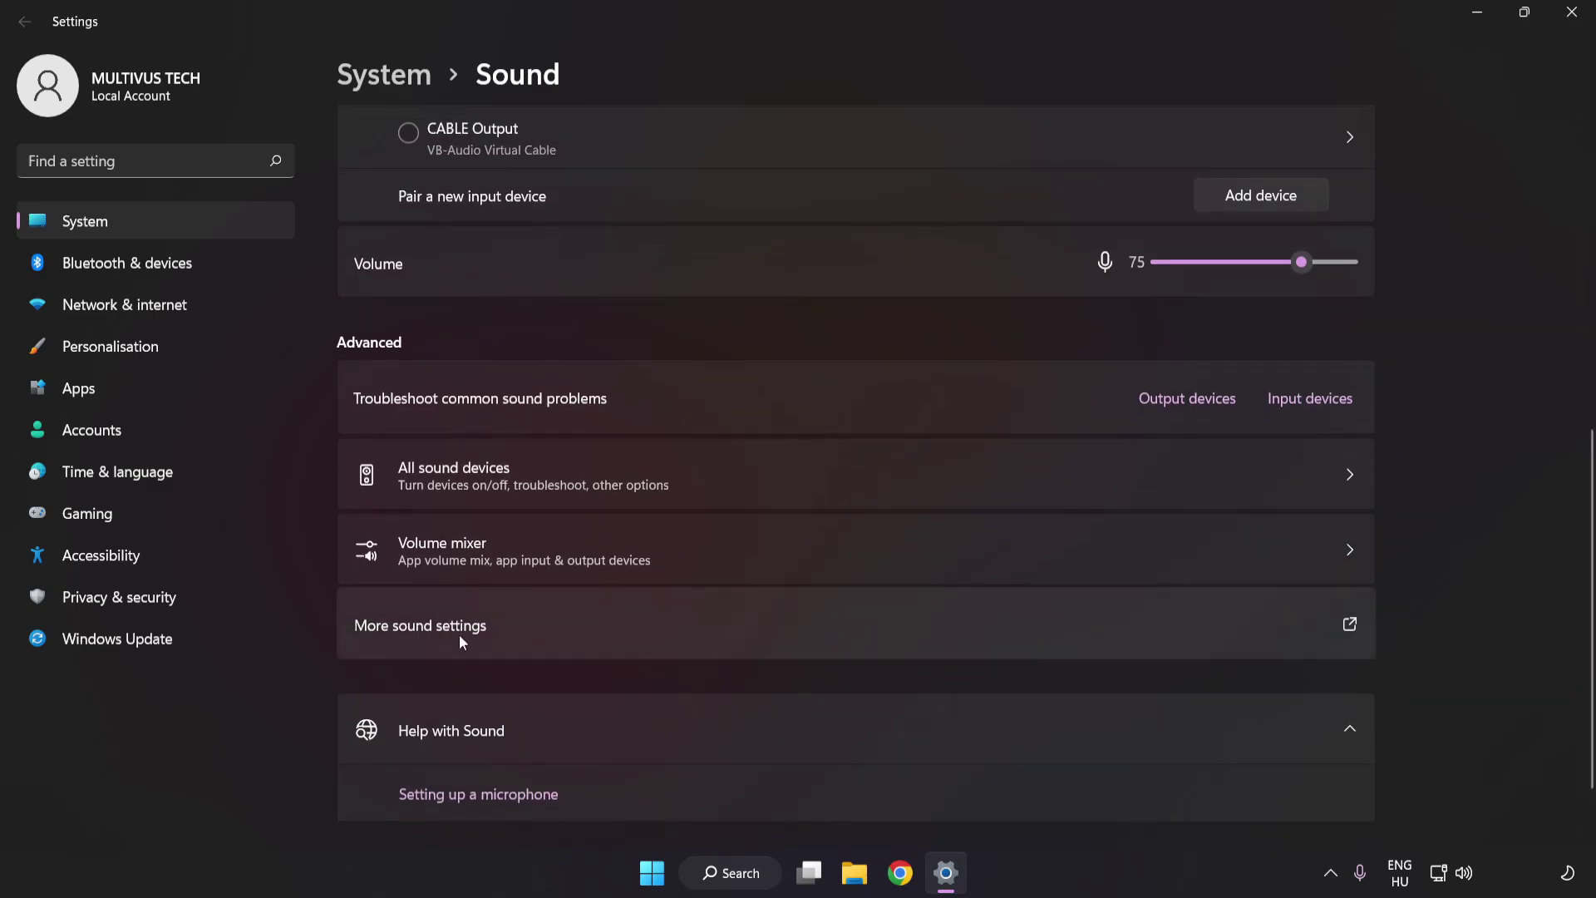
In the classic Sound panel, disable the CABLE Input device and select Speakers.
click(735, 623)
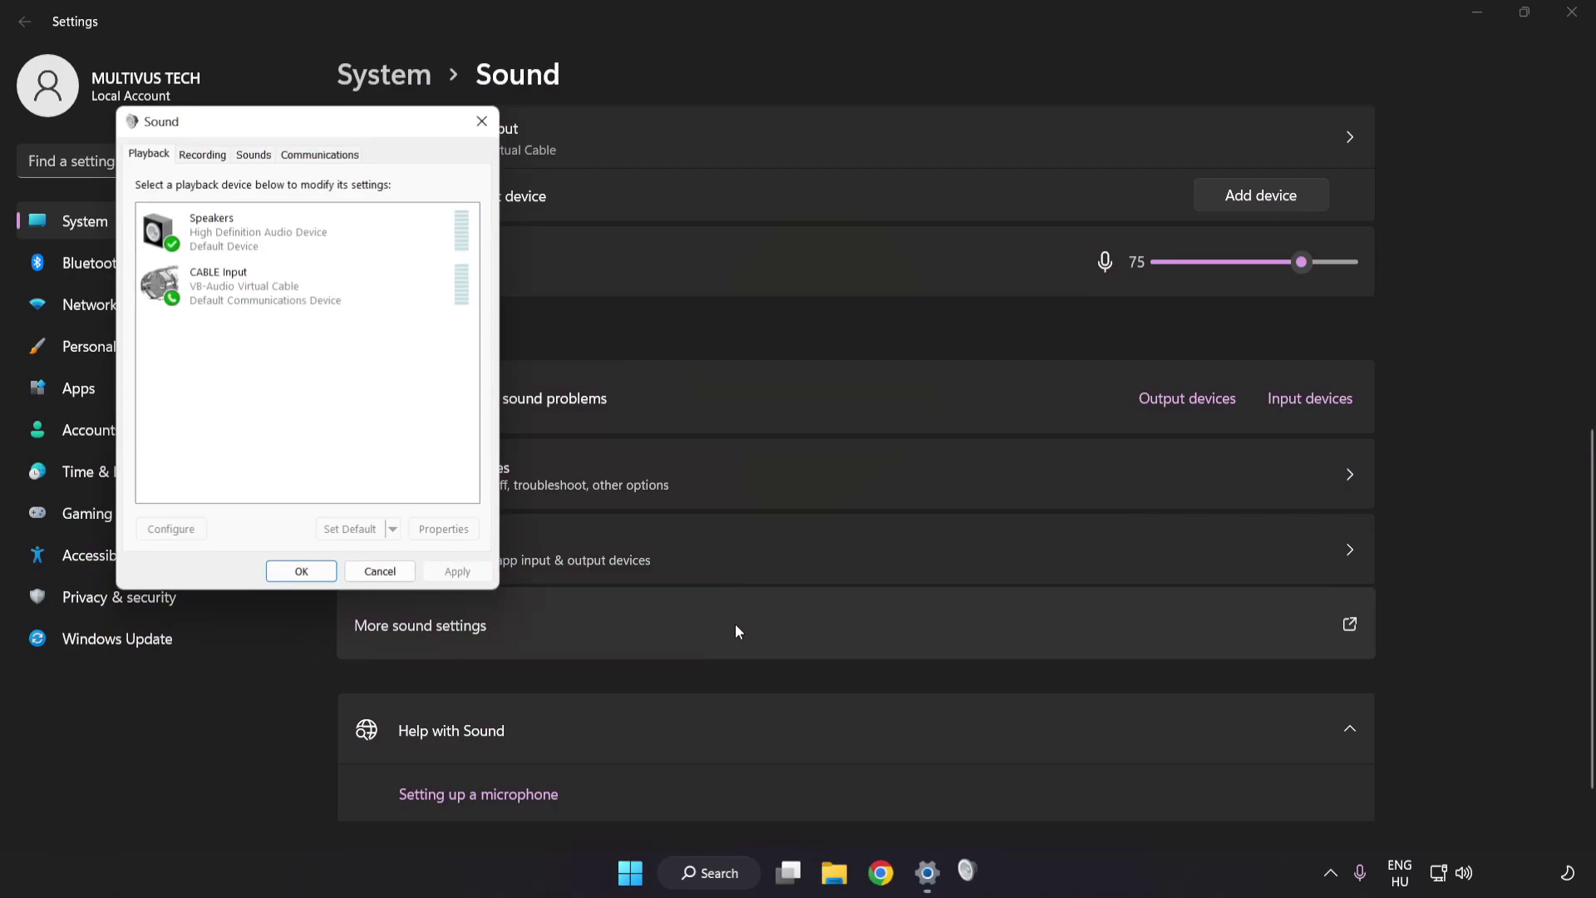
drag(313, 127, 796, 230)
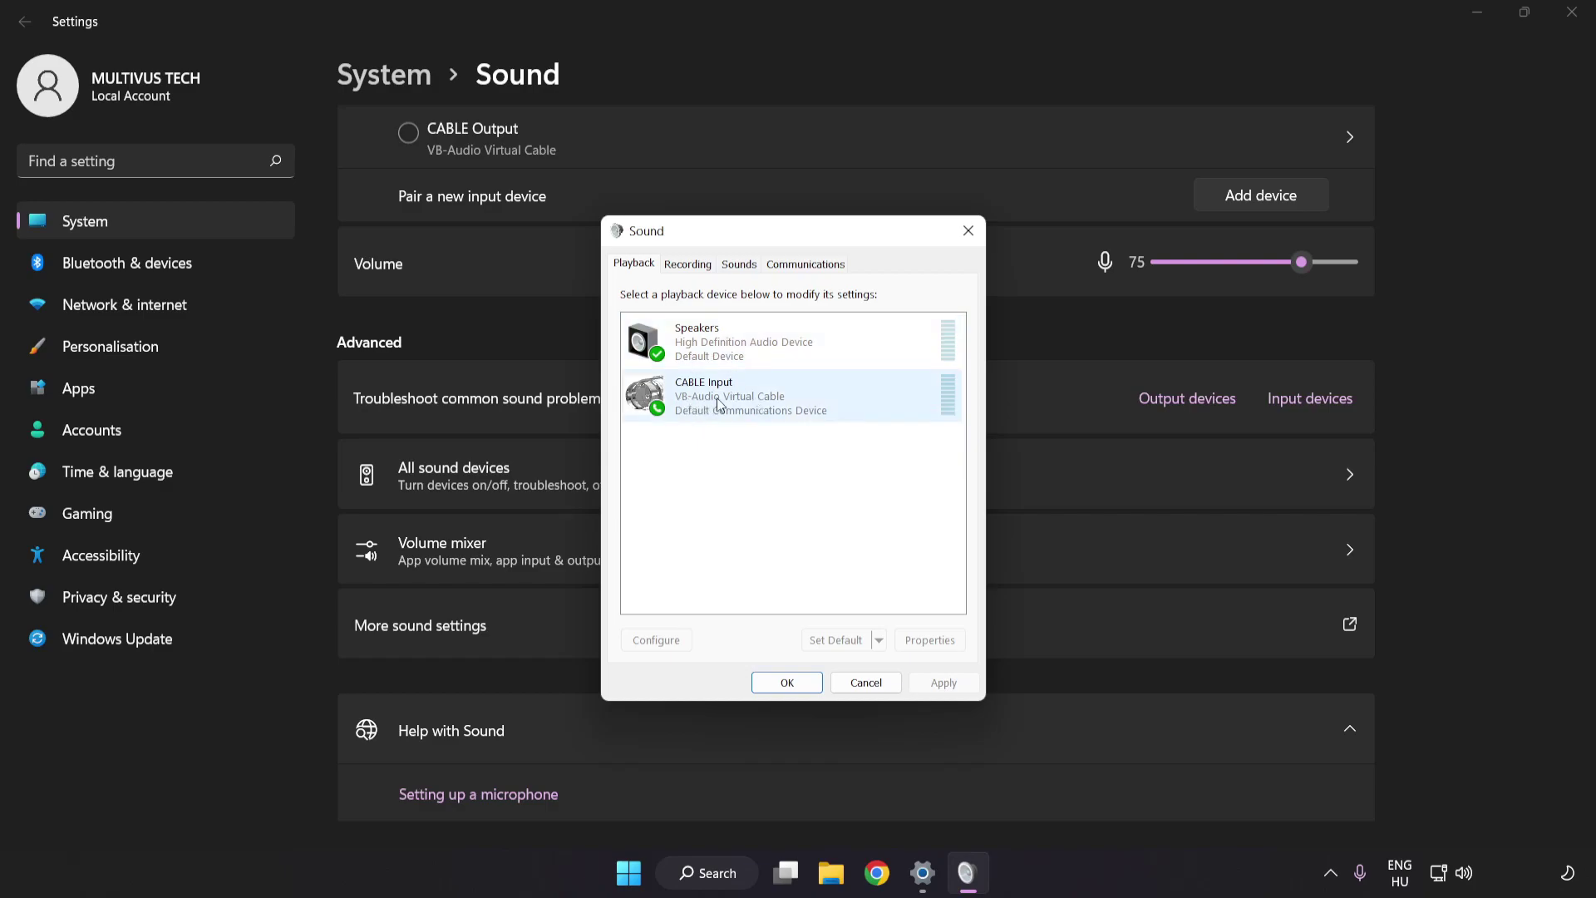
right_click(777, 401)
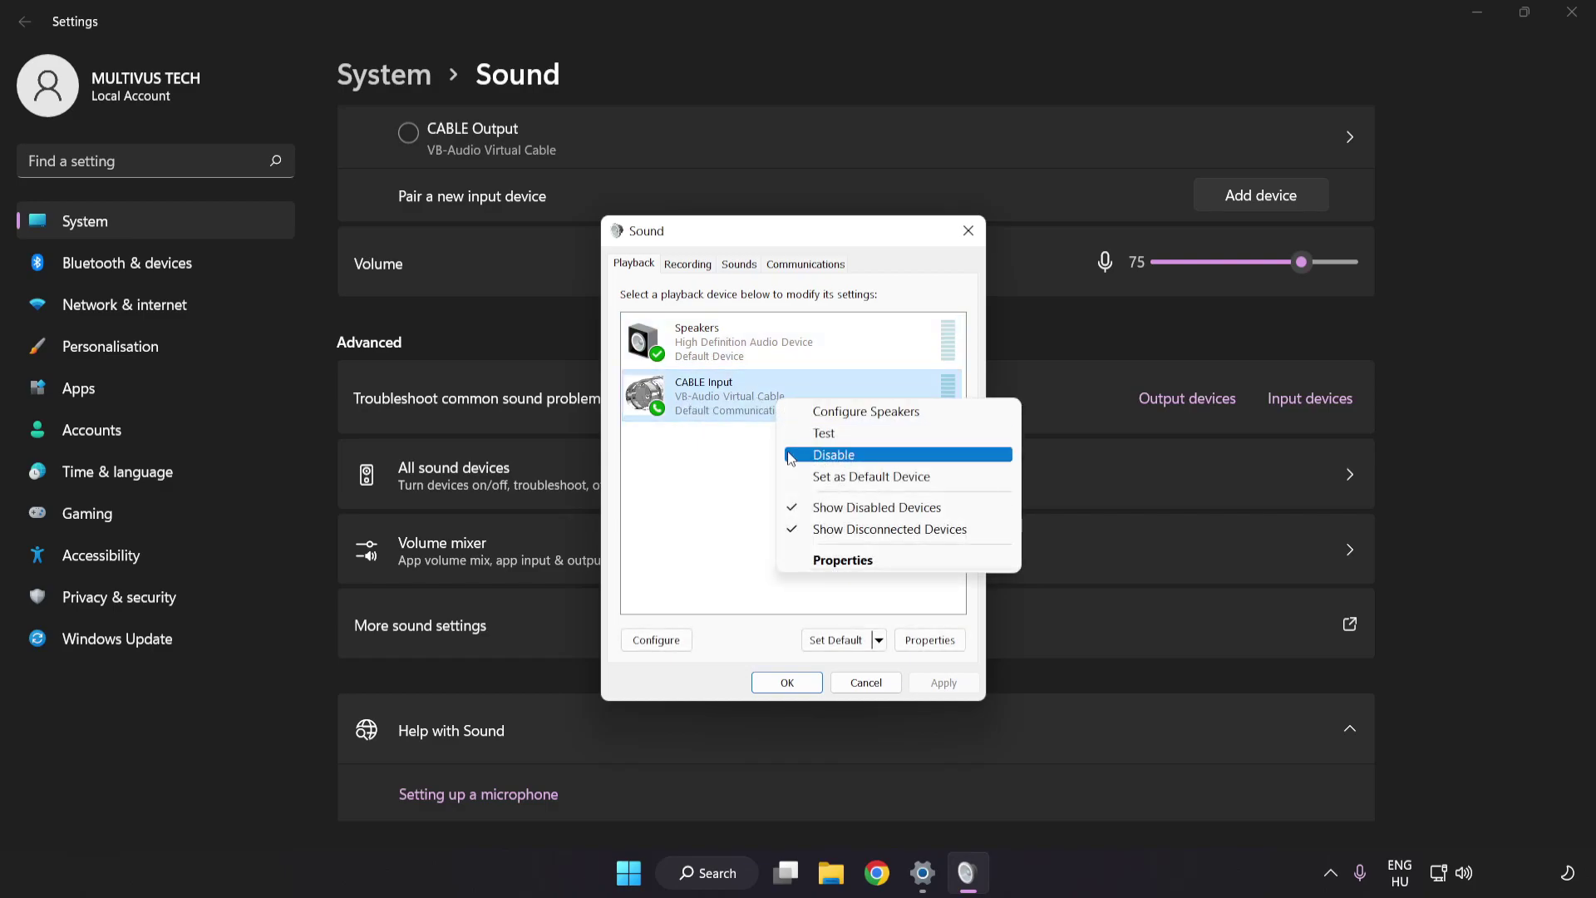
click(853, 460)
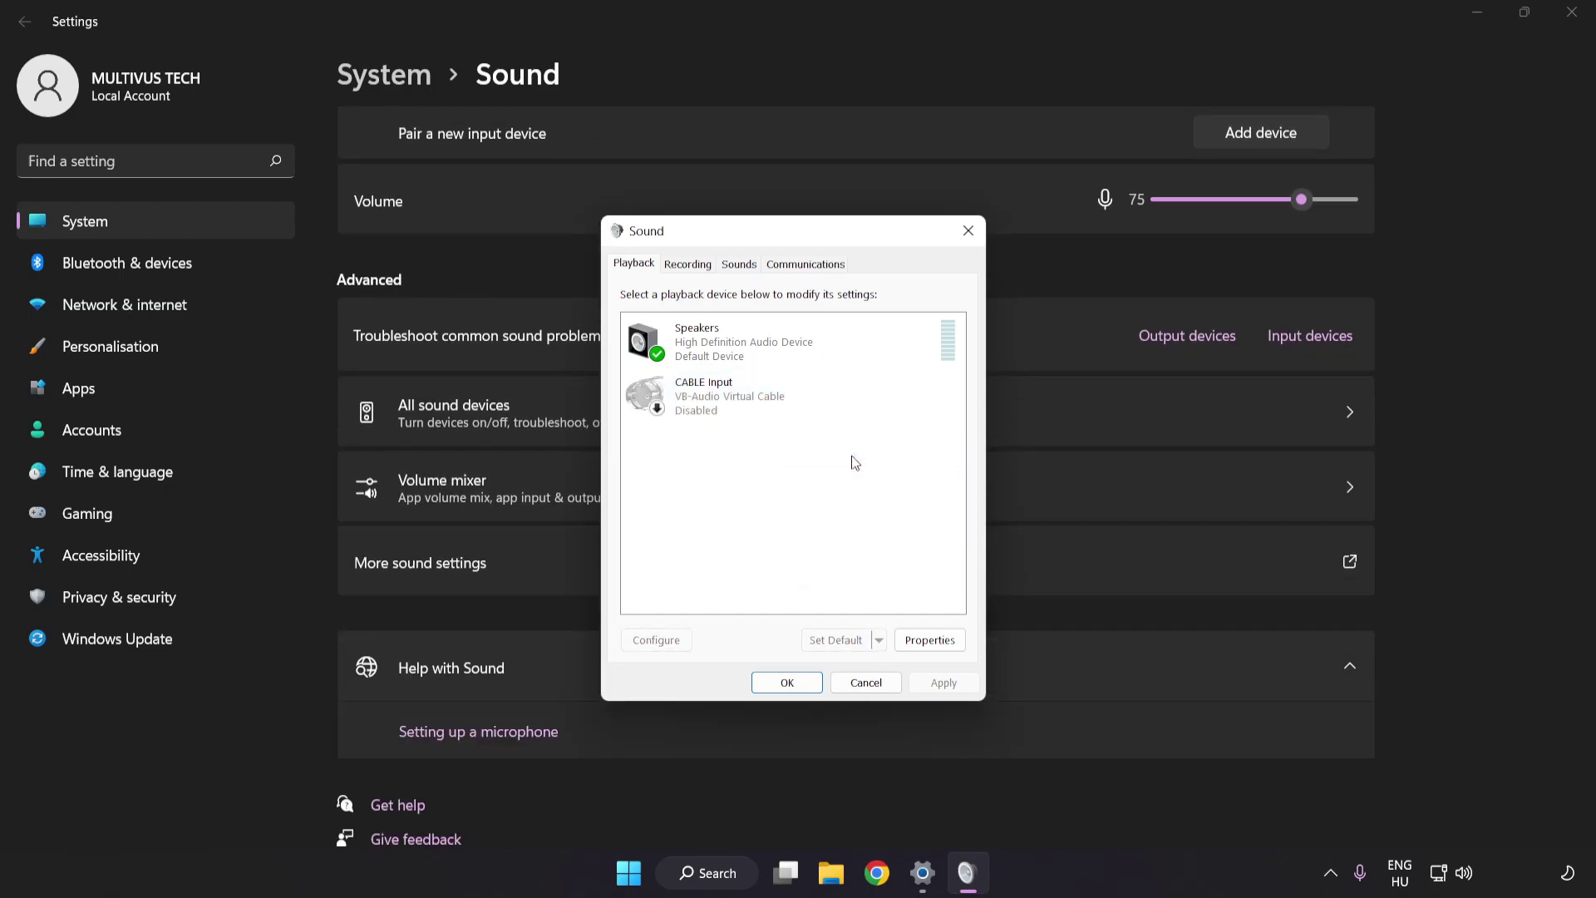
click(747, 351)
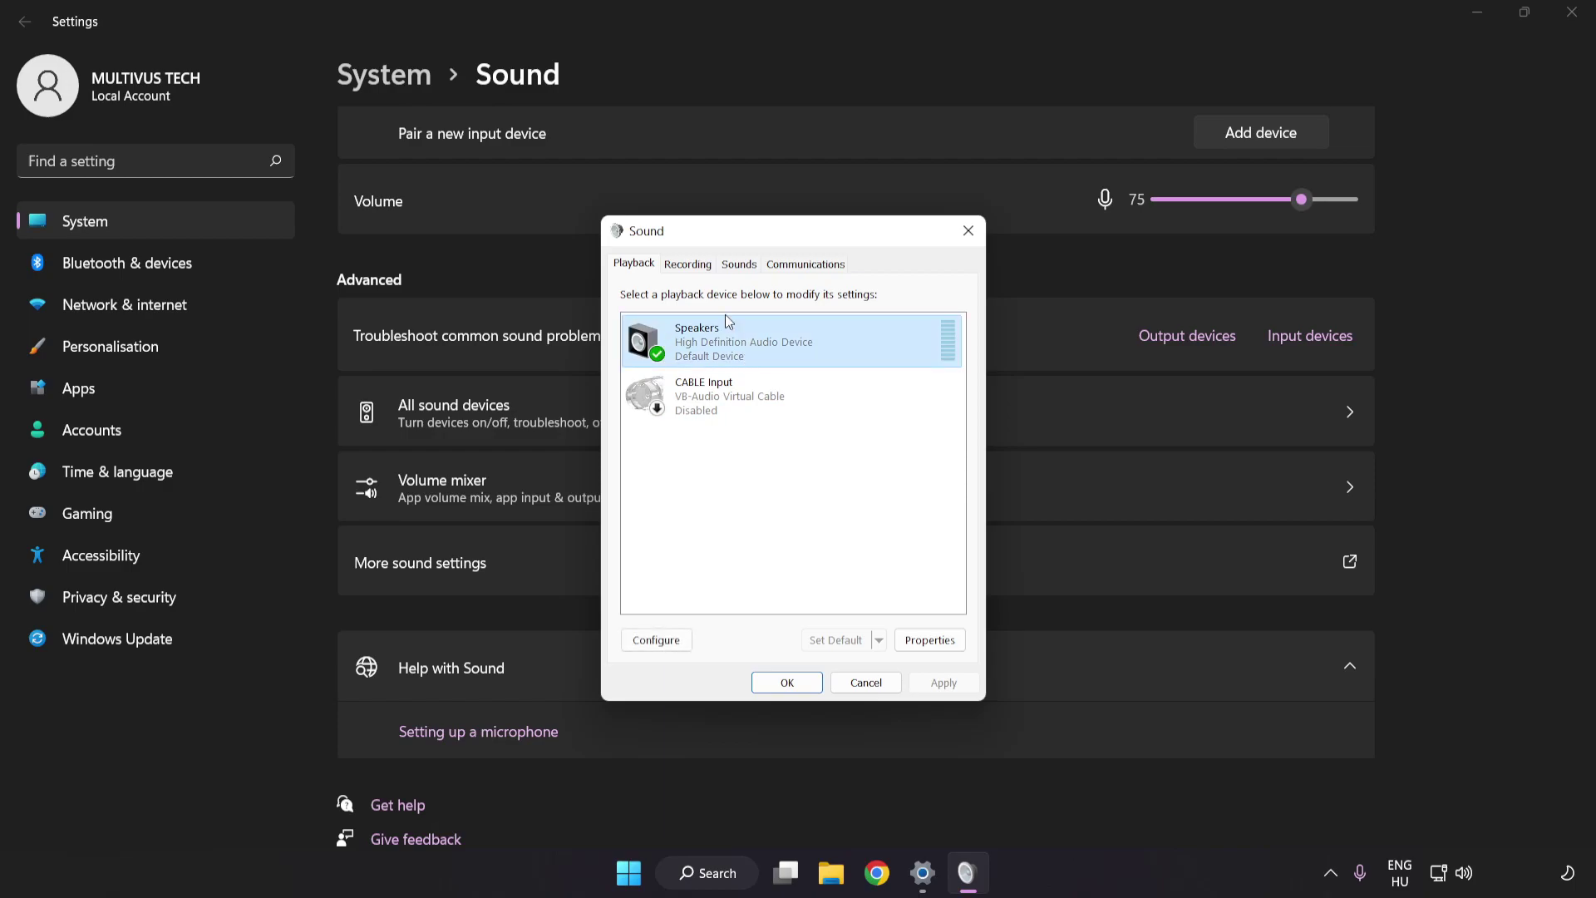
right_click(831, 340)
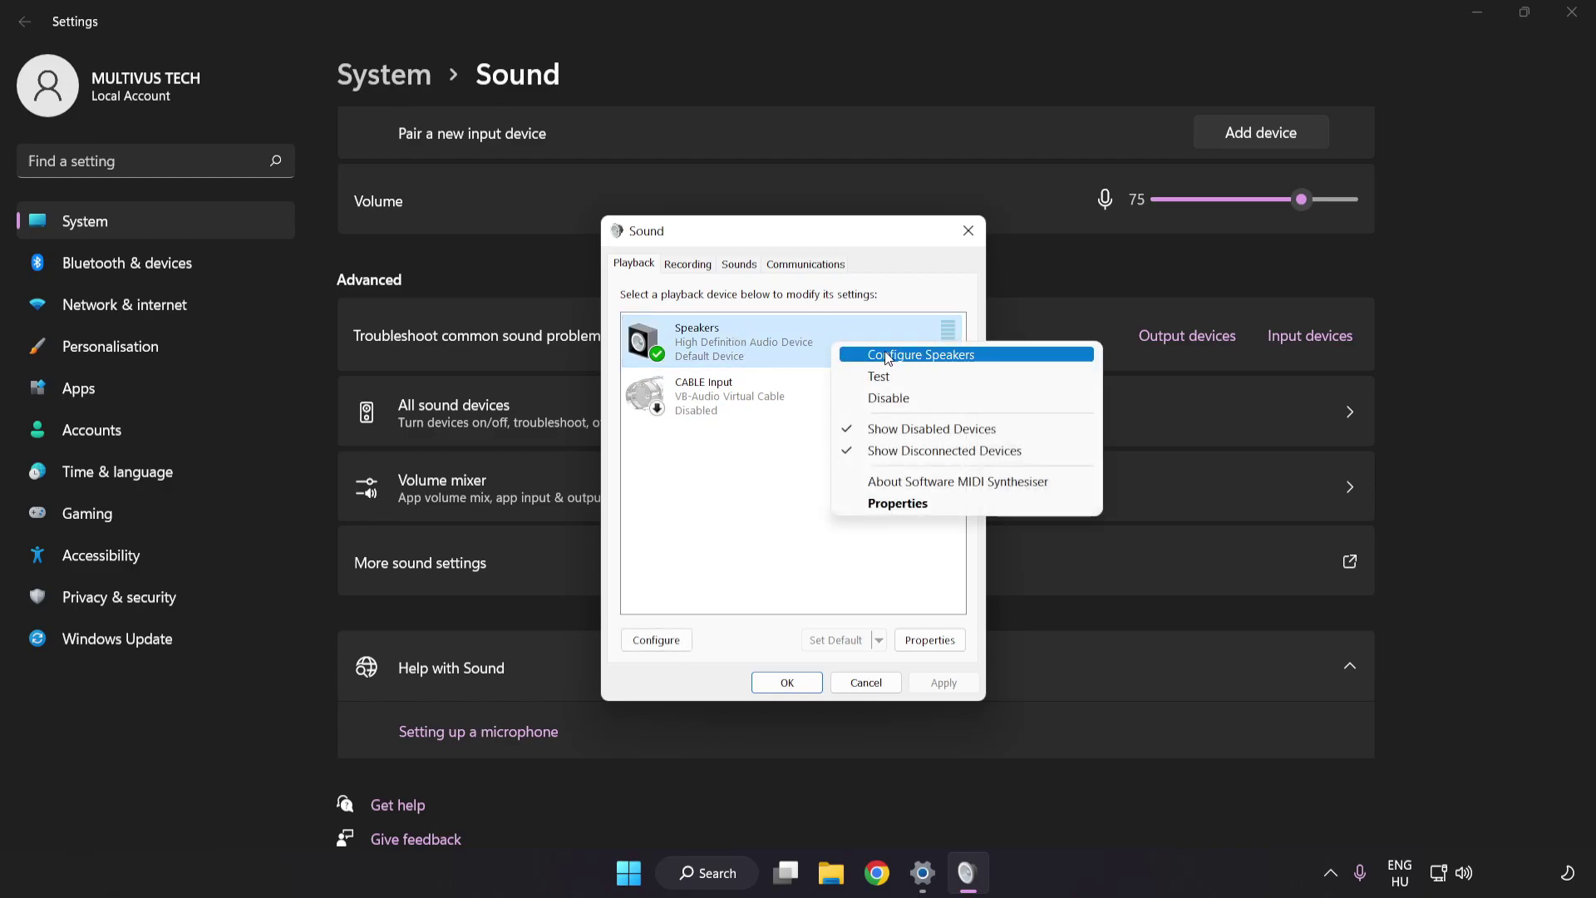
Configure Speakers as 7.1 Surround with all optional and full-range speakers kept.
click(992, 363)
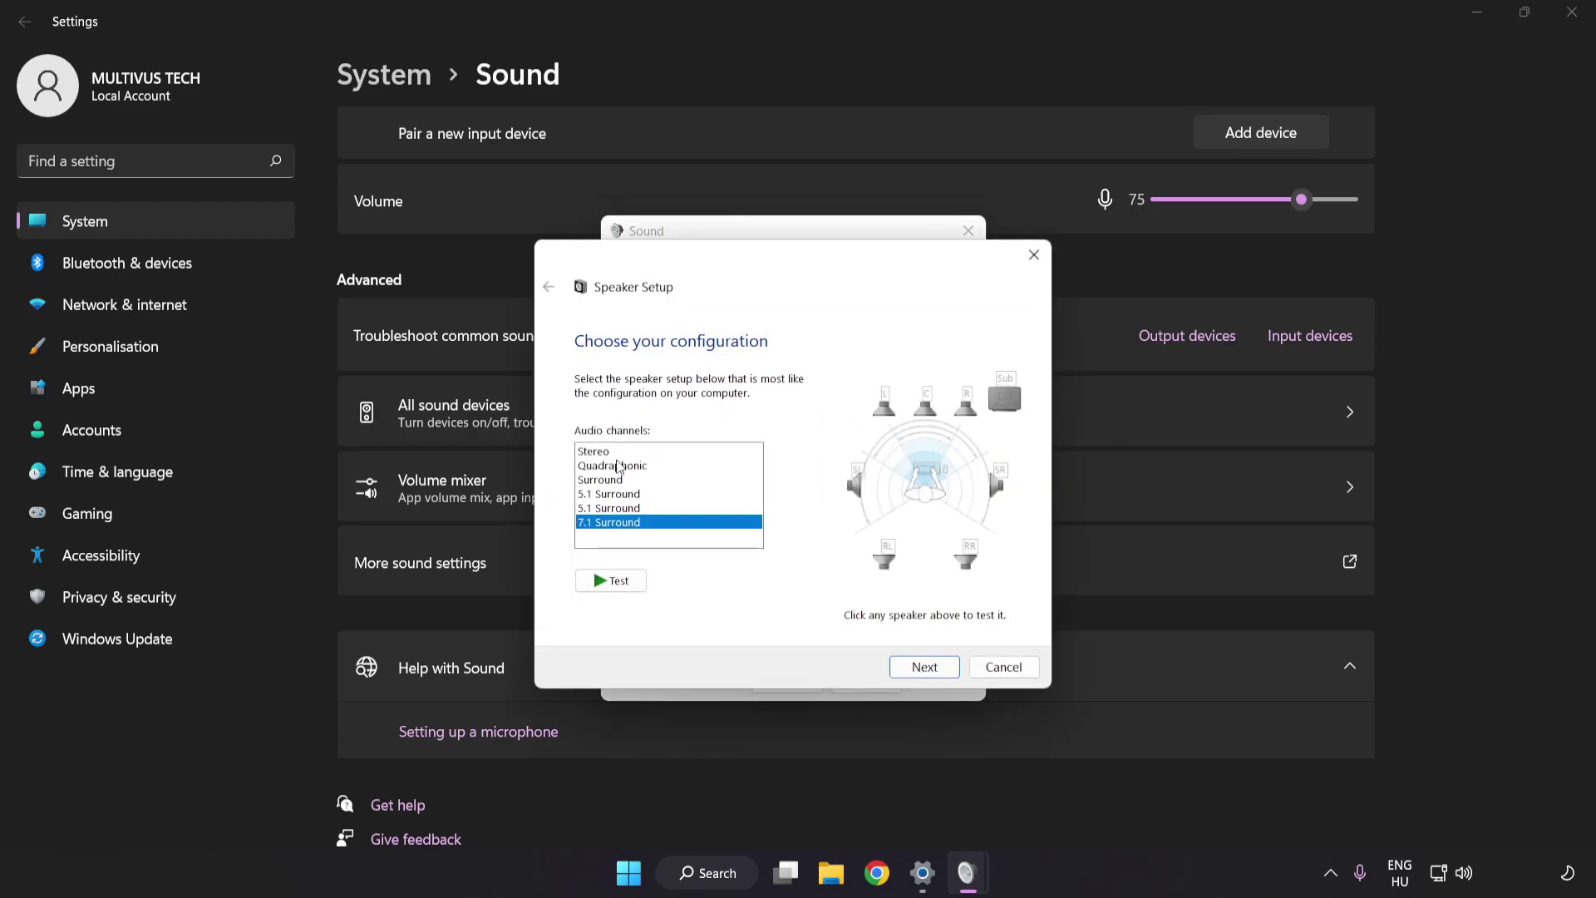
drag(611, 451, 674, 521)
click(925, 666)
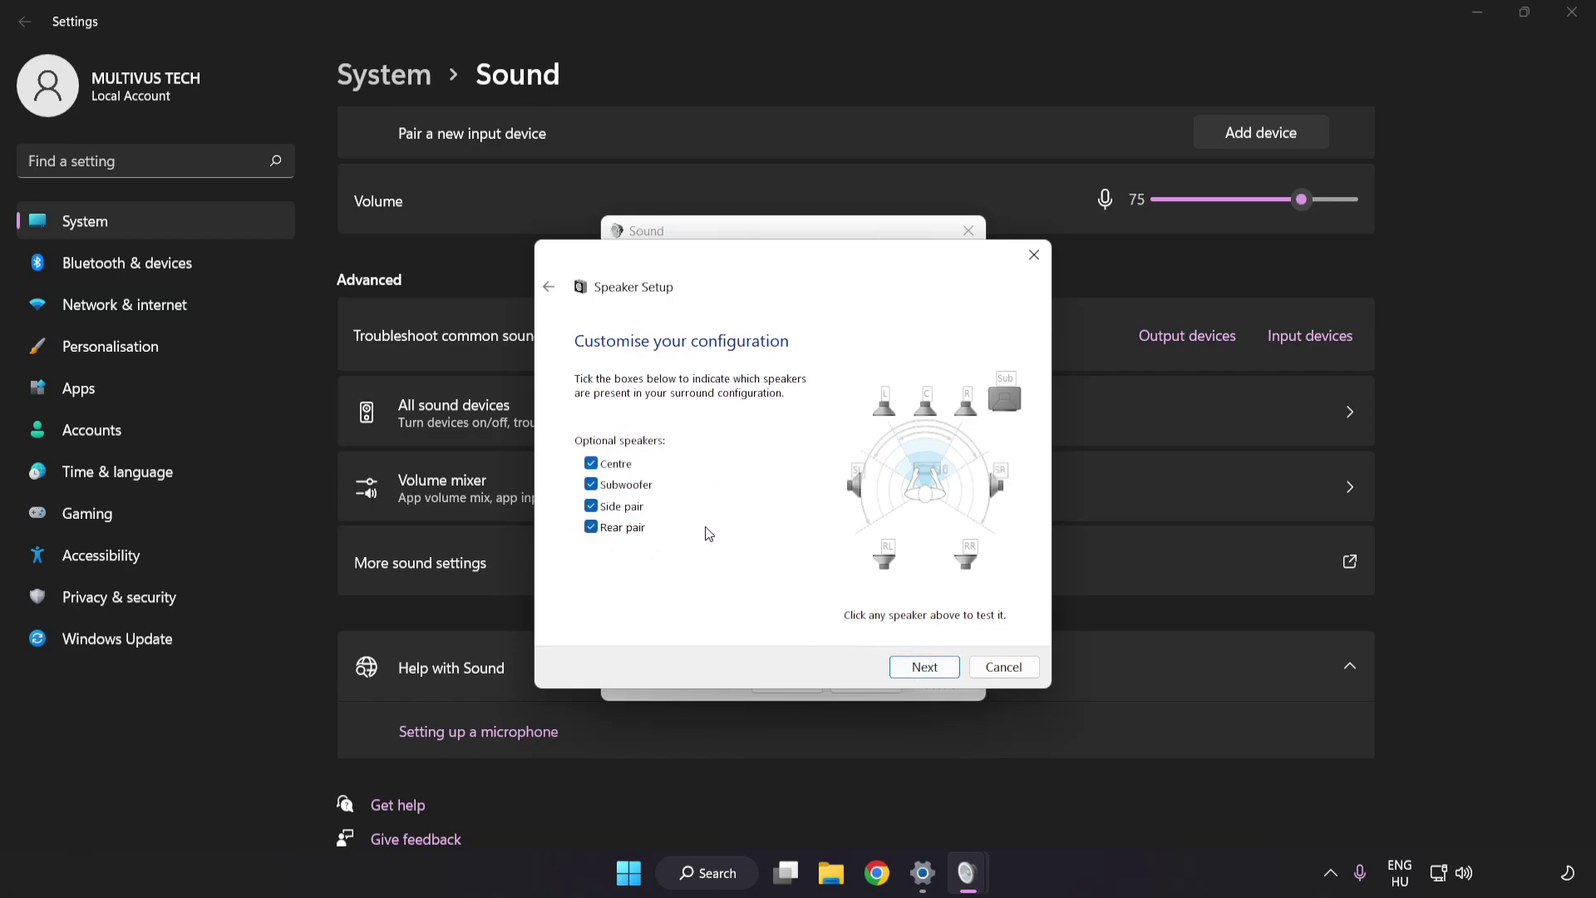
click(924, 666)
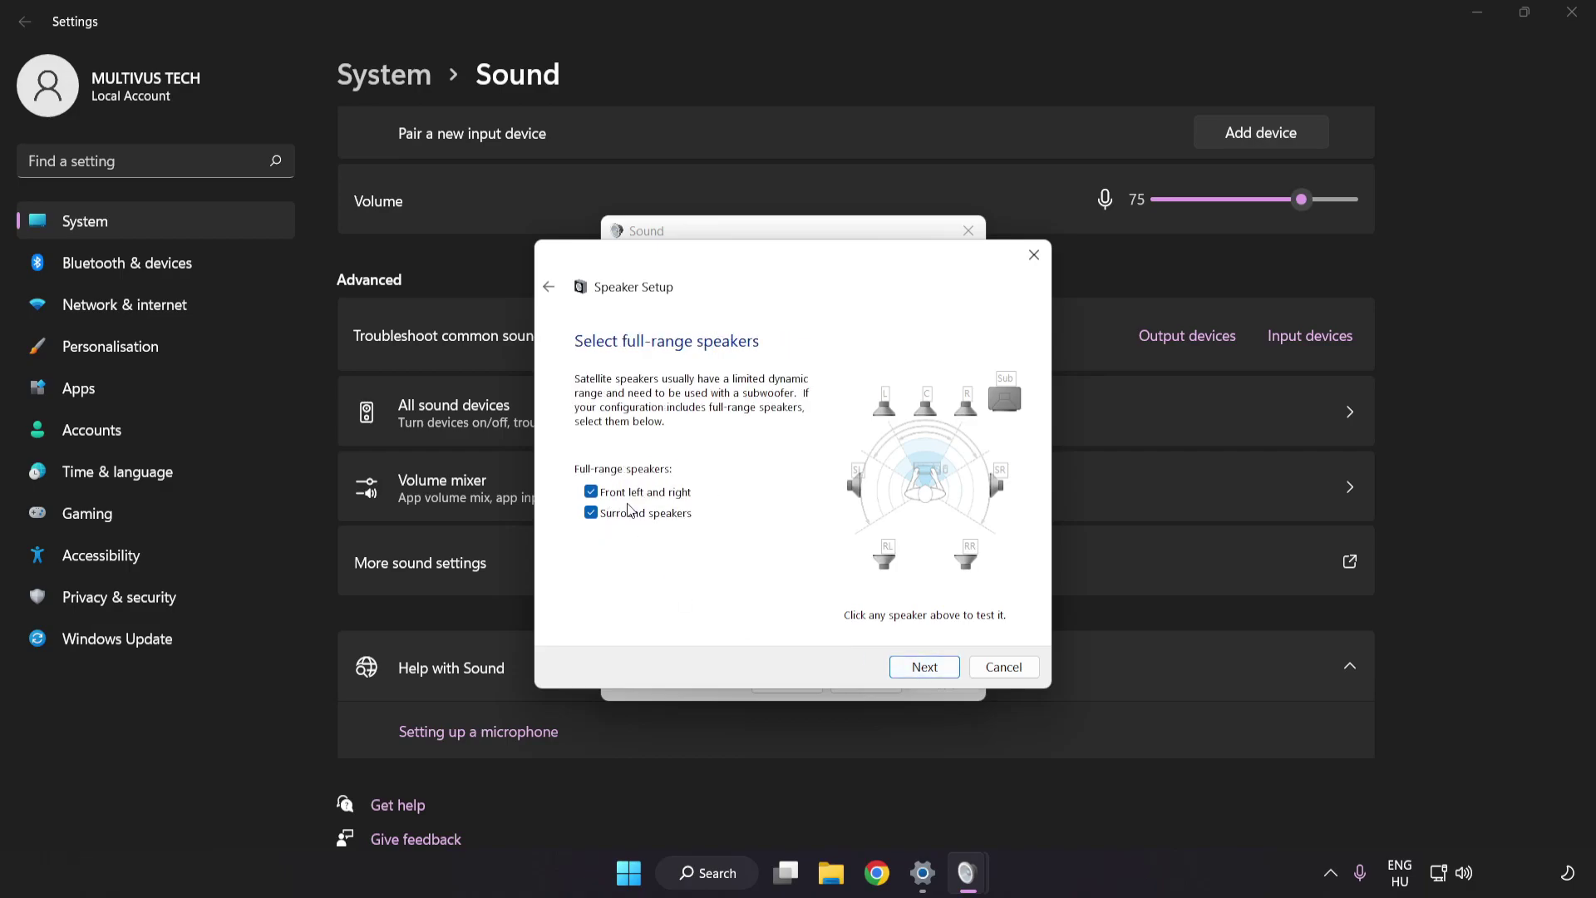
click(925, 666)
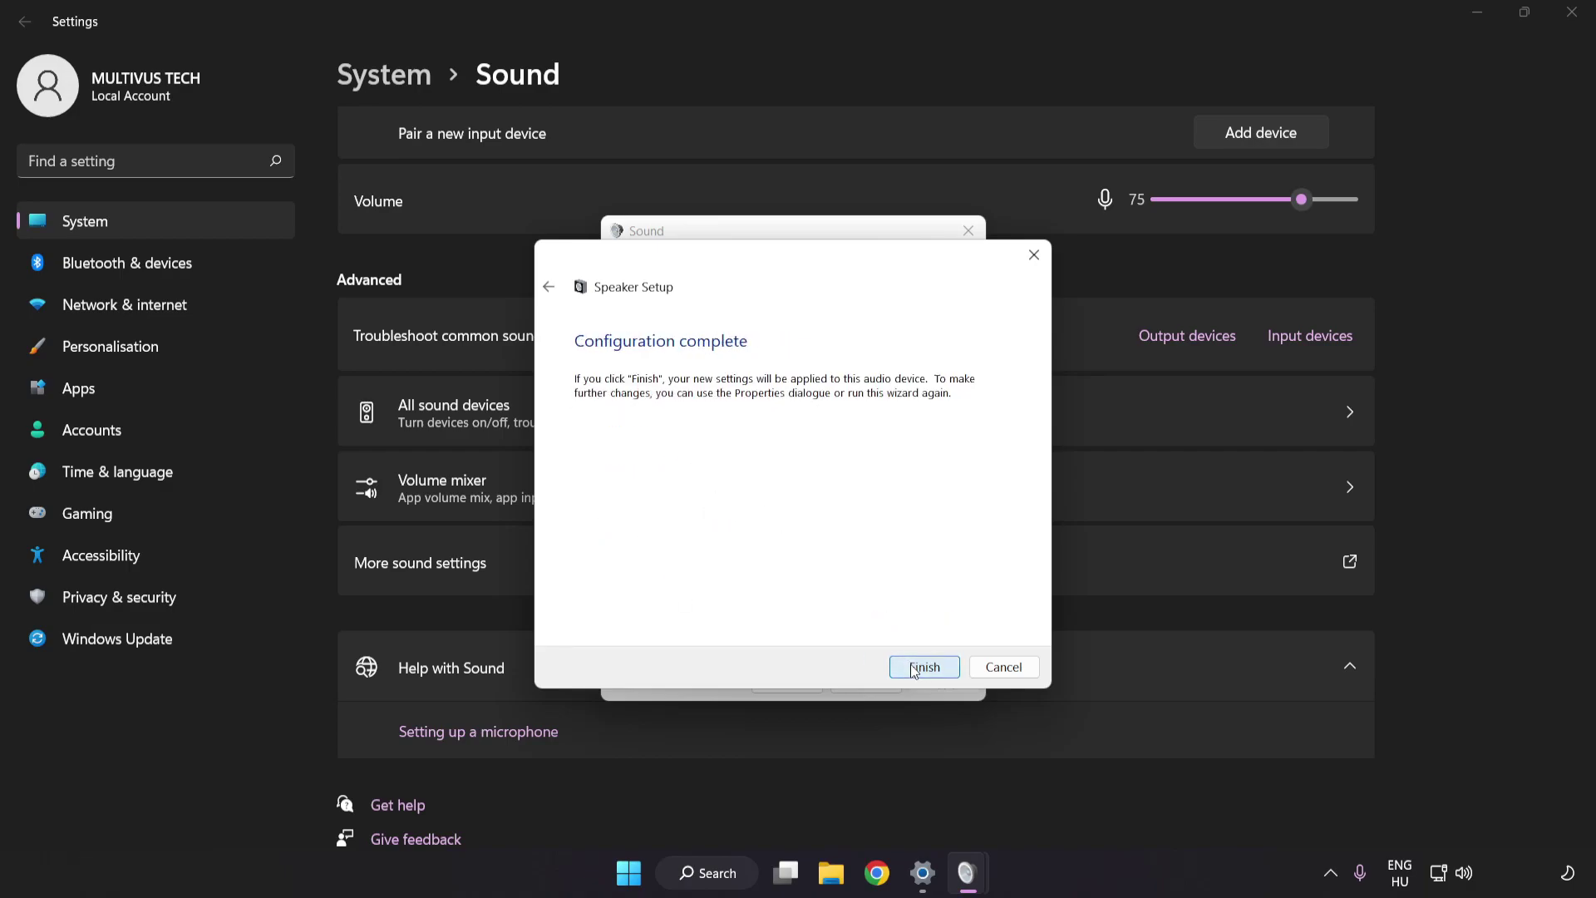
click(923, 666)
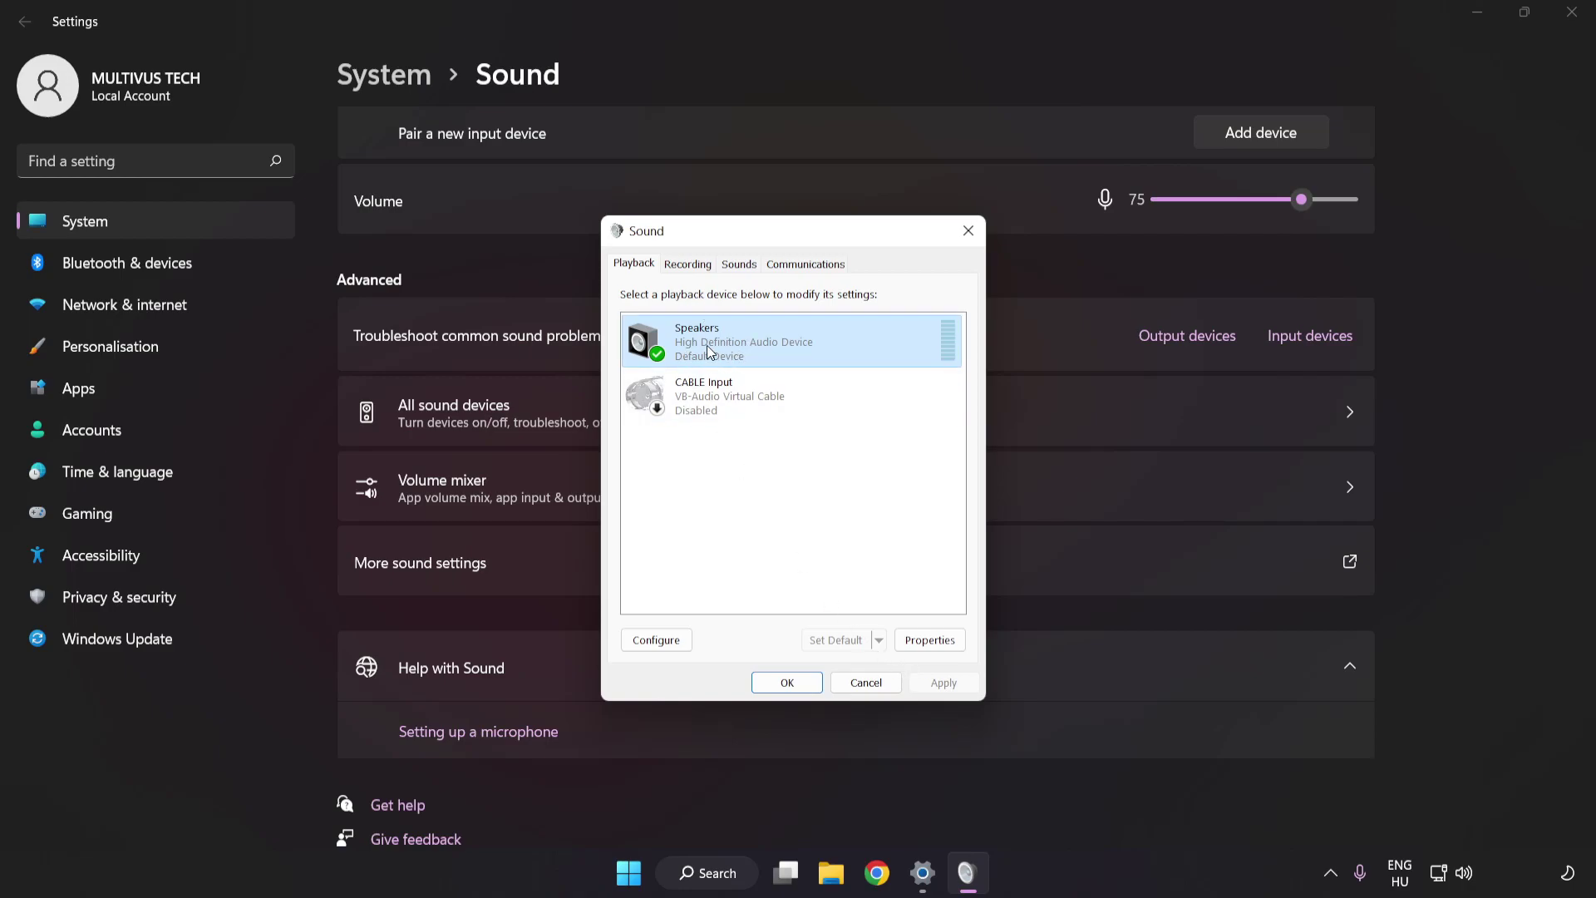
In Speakers Properties, disable all audio enhancements and apply.
click(930, 640)
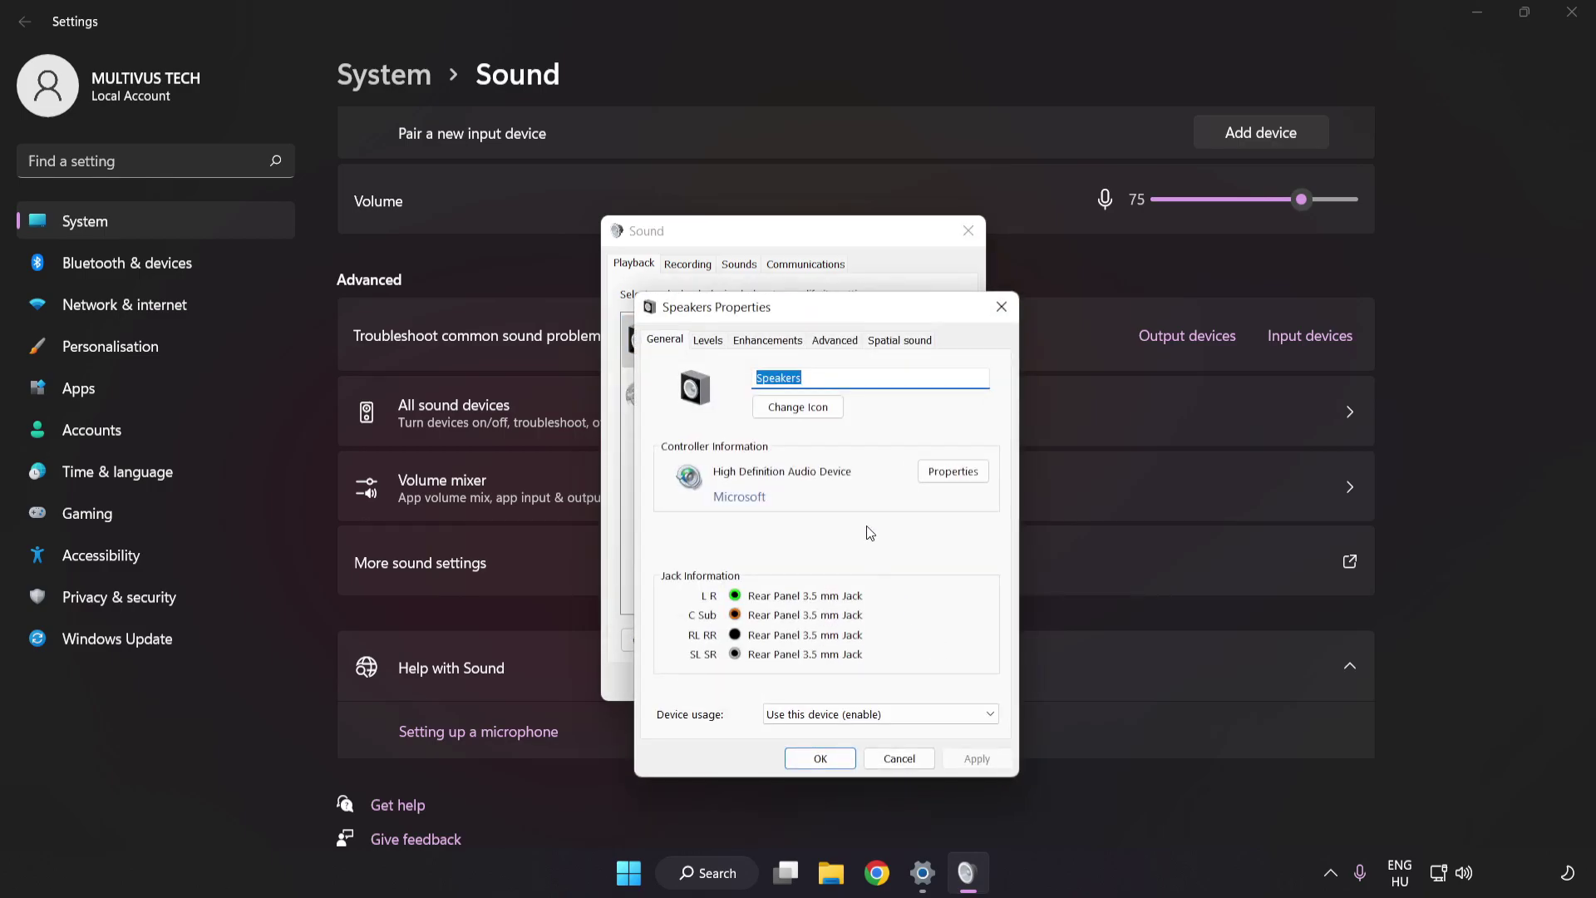
drag(828, 346, 765, 252)
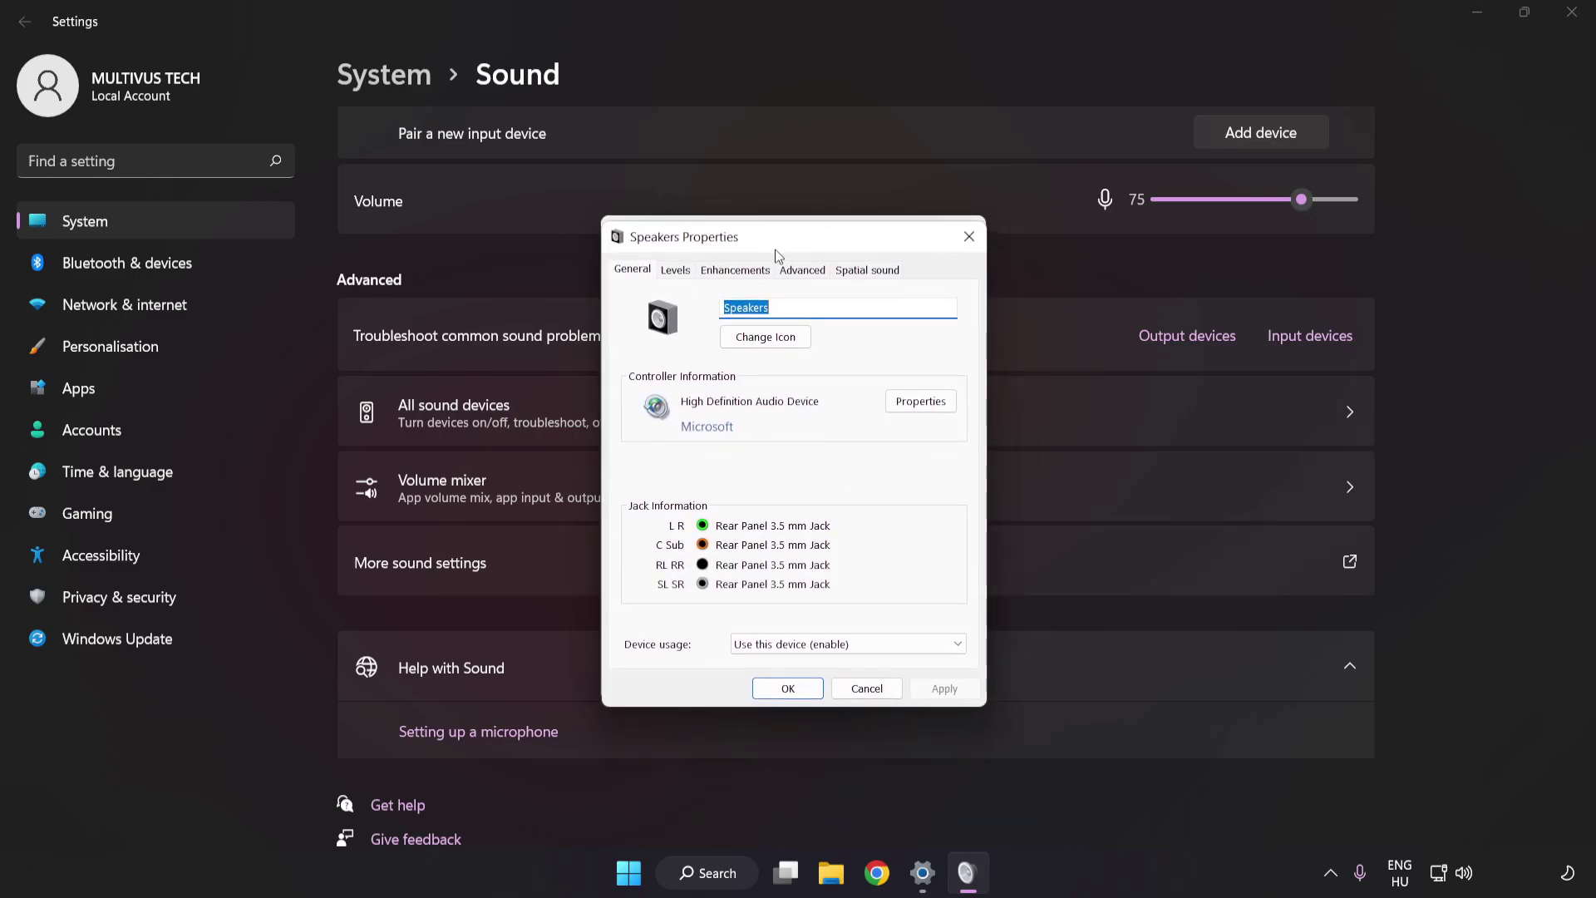
click(728, 272)
click(636, 358)
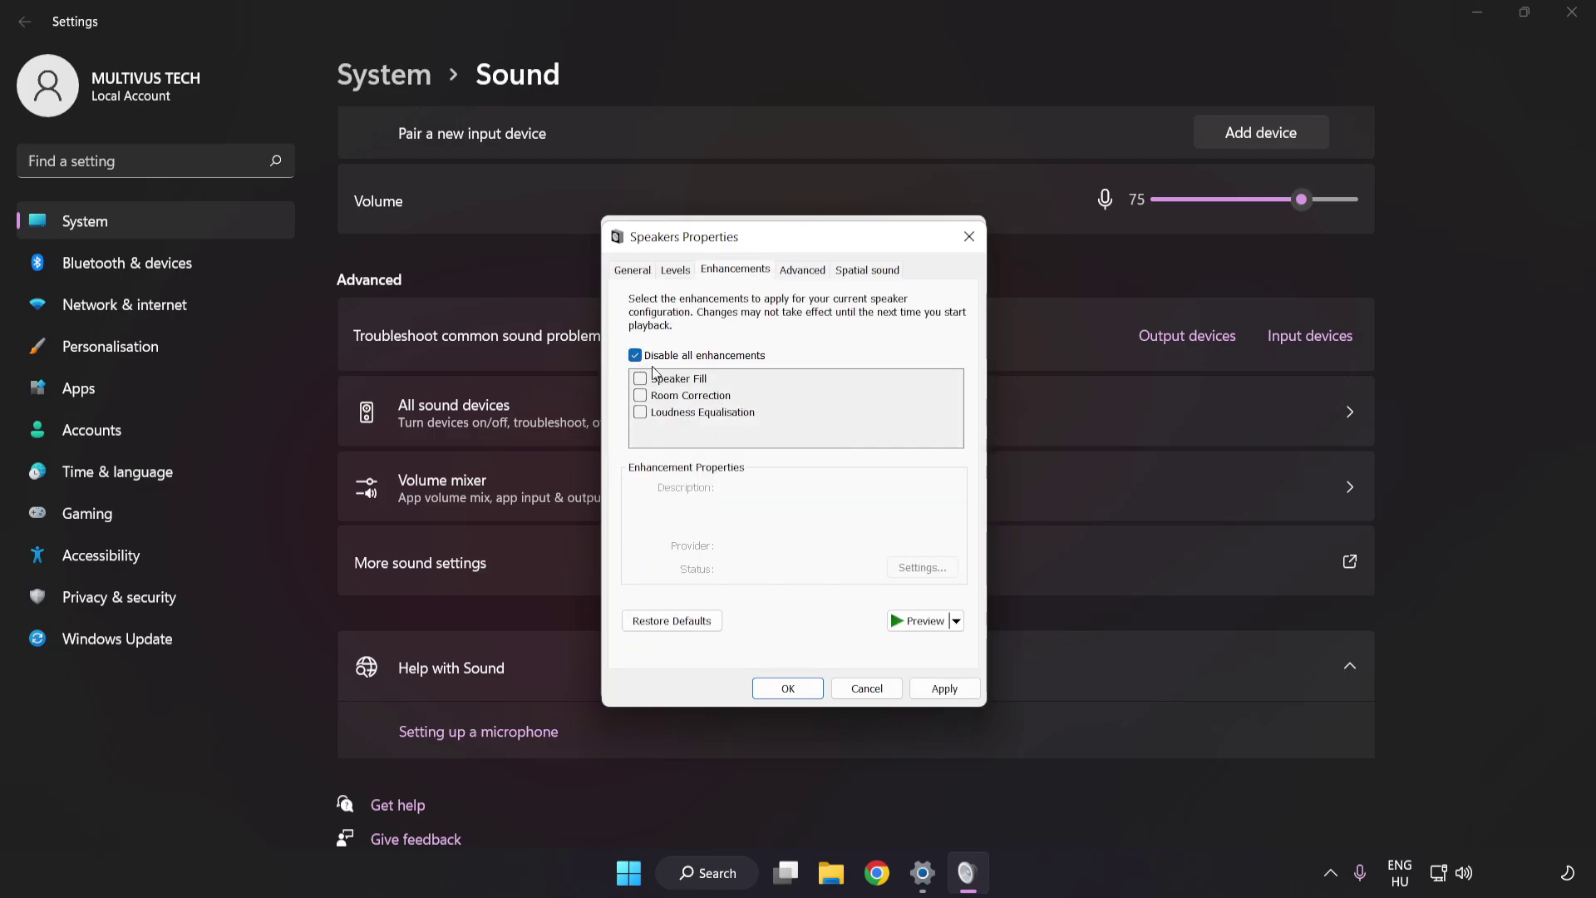
click(944, 690)
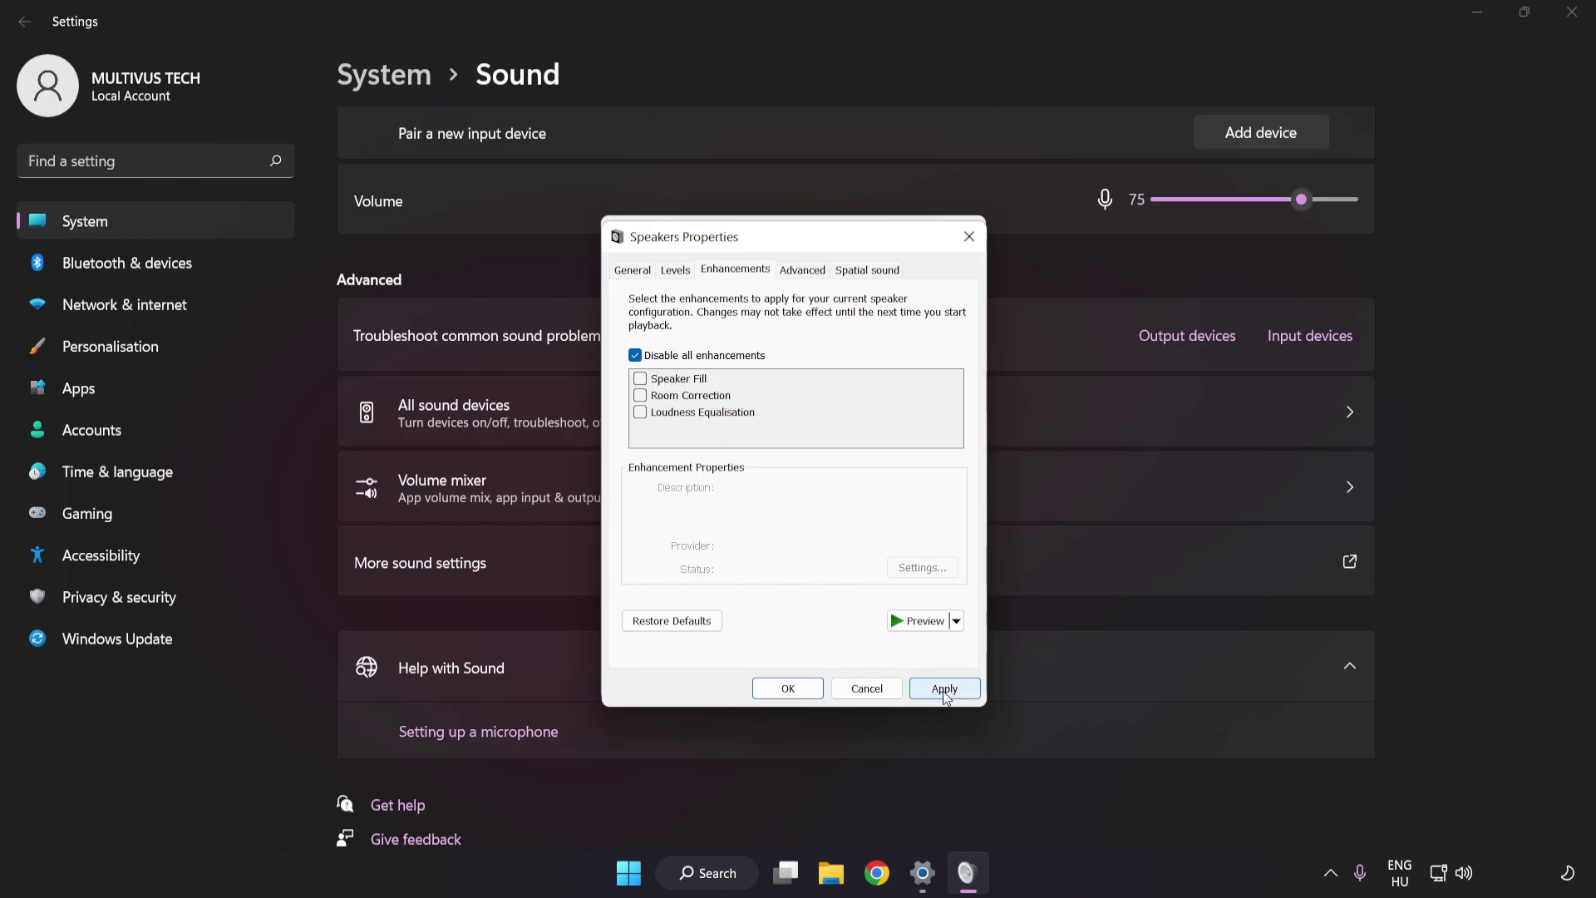
Keep the default format at 16 bit, 48000 Hz (DVD Quality) and confirm the properties.
click(801, 270)
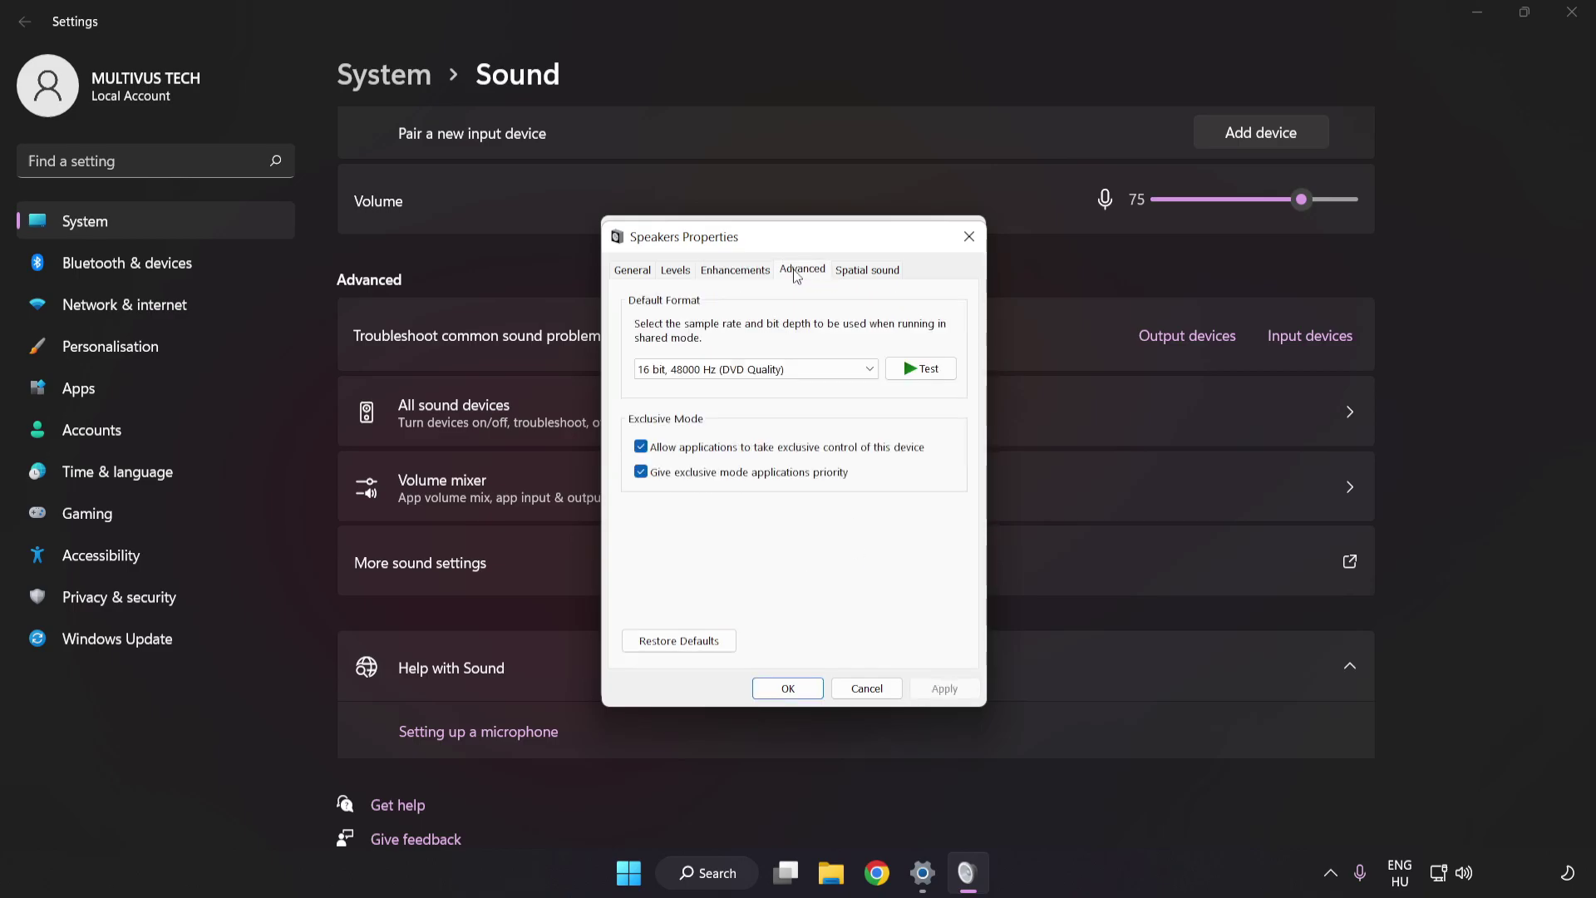
click(800, 371)
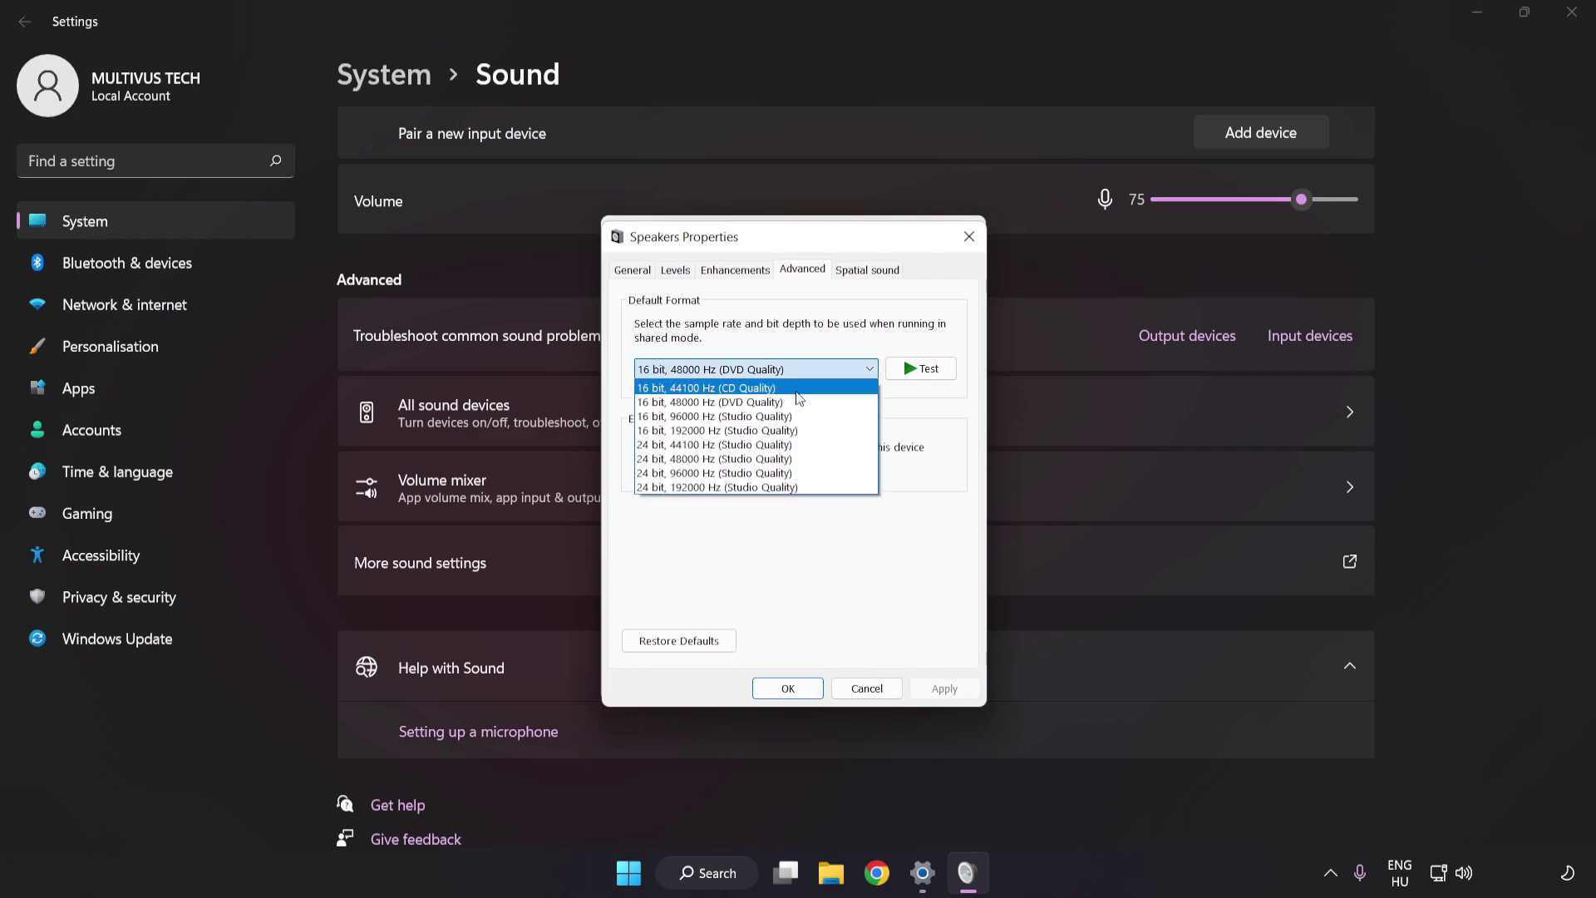
click(799, 401)
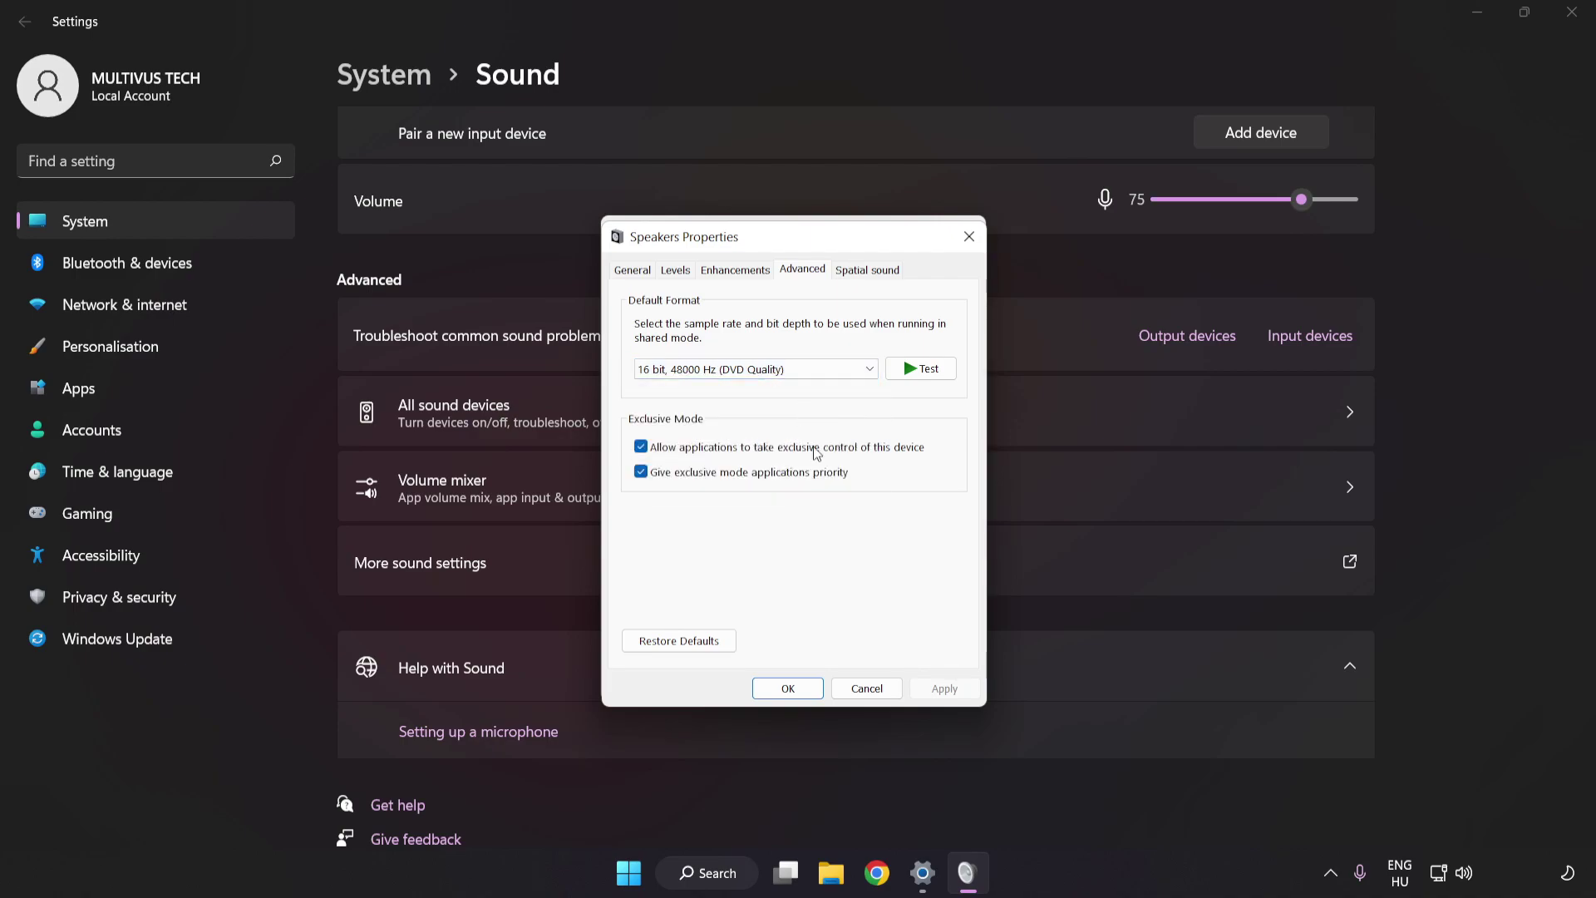
click(787, 689)
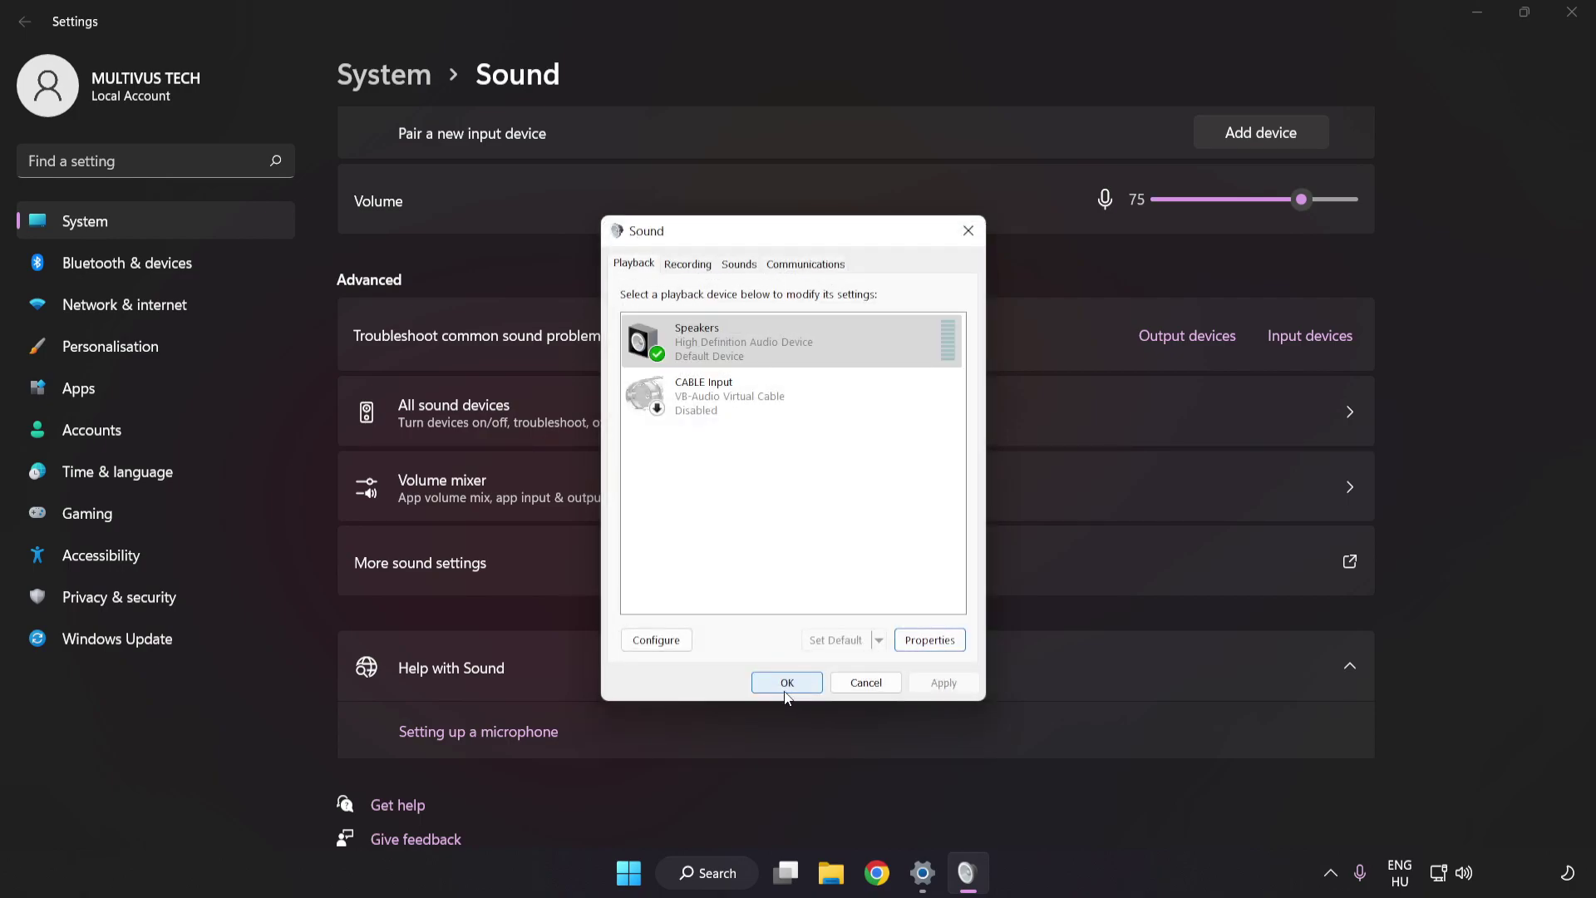
Close the Sound dialog and Settings, then view the Start menu power options.
click(786, 682)
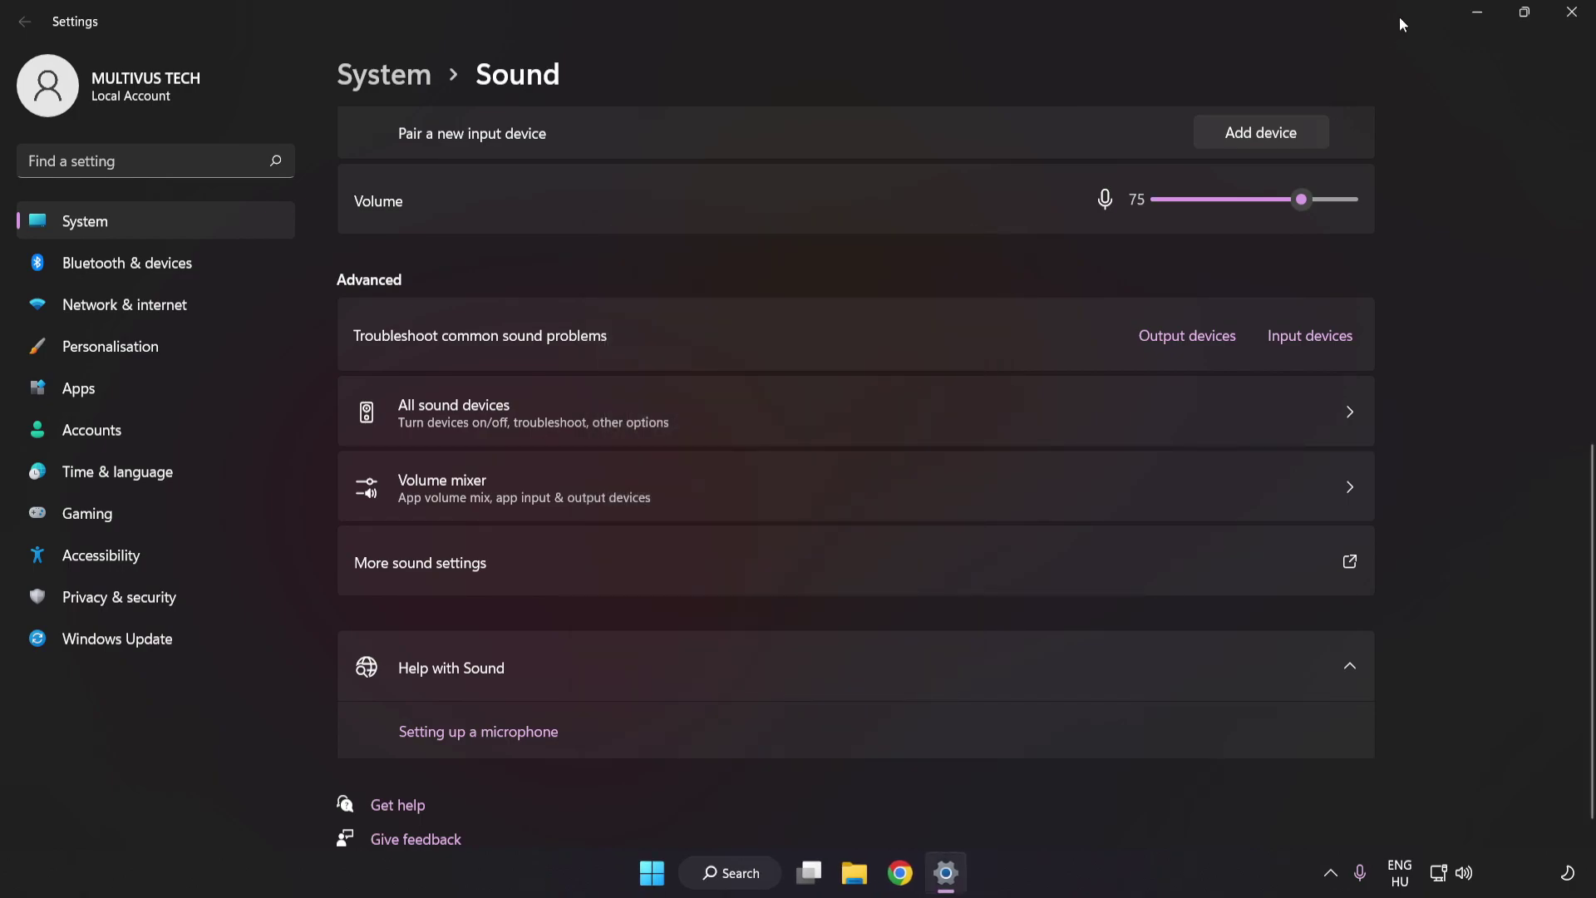
click(1575, 16)
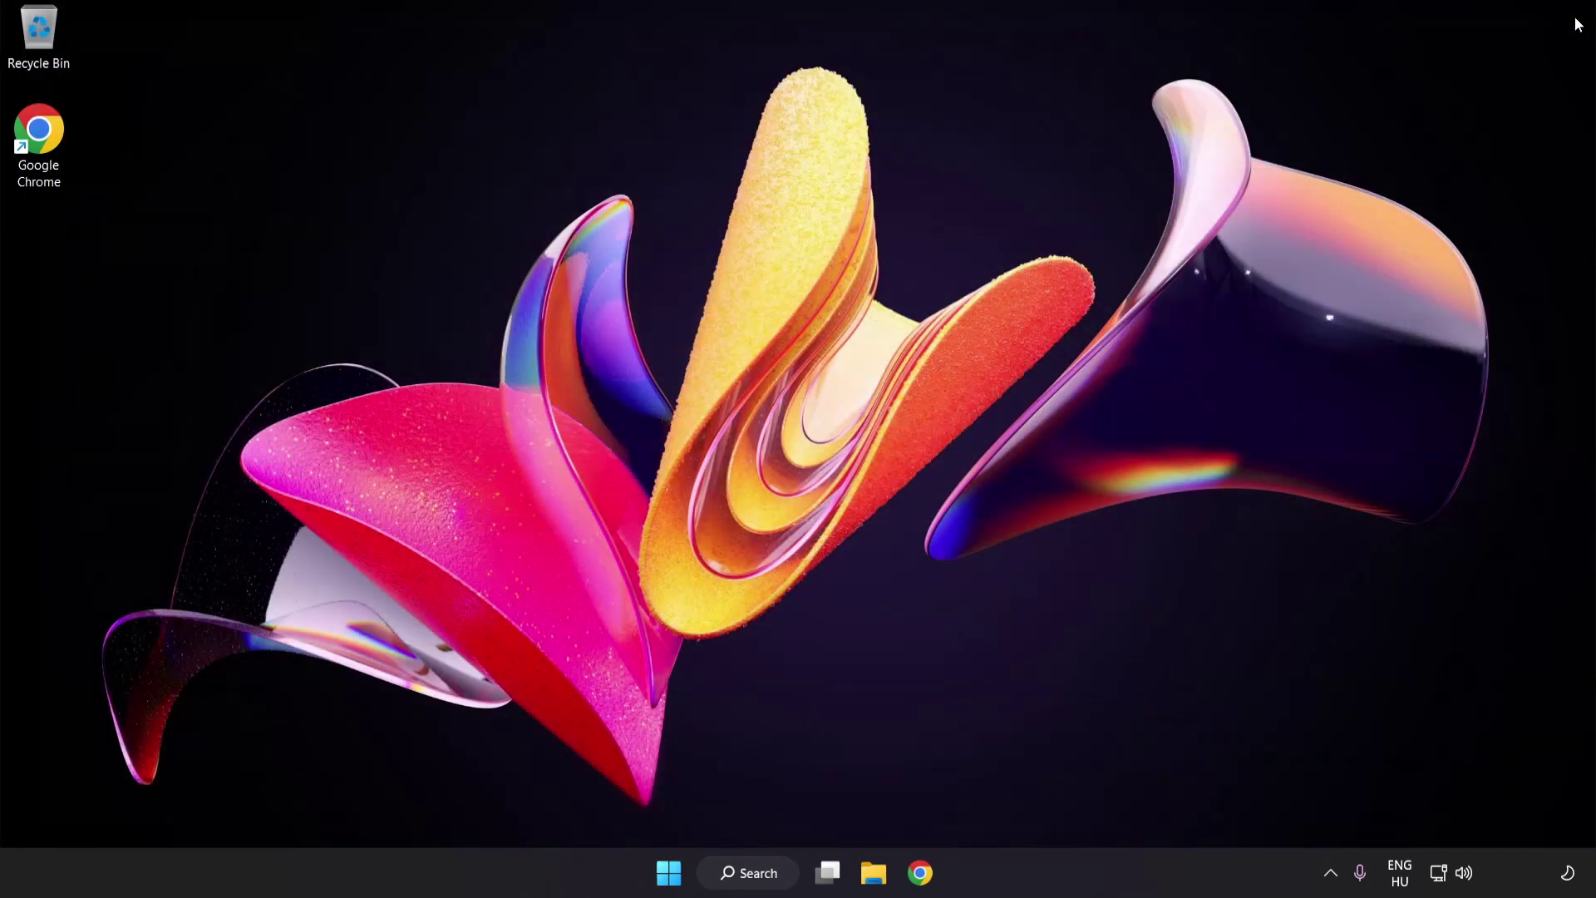
click(673, 873)
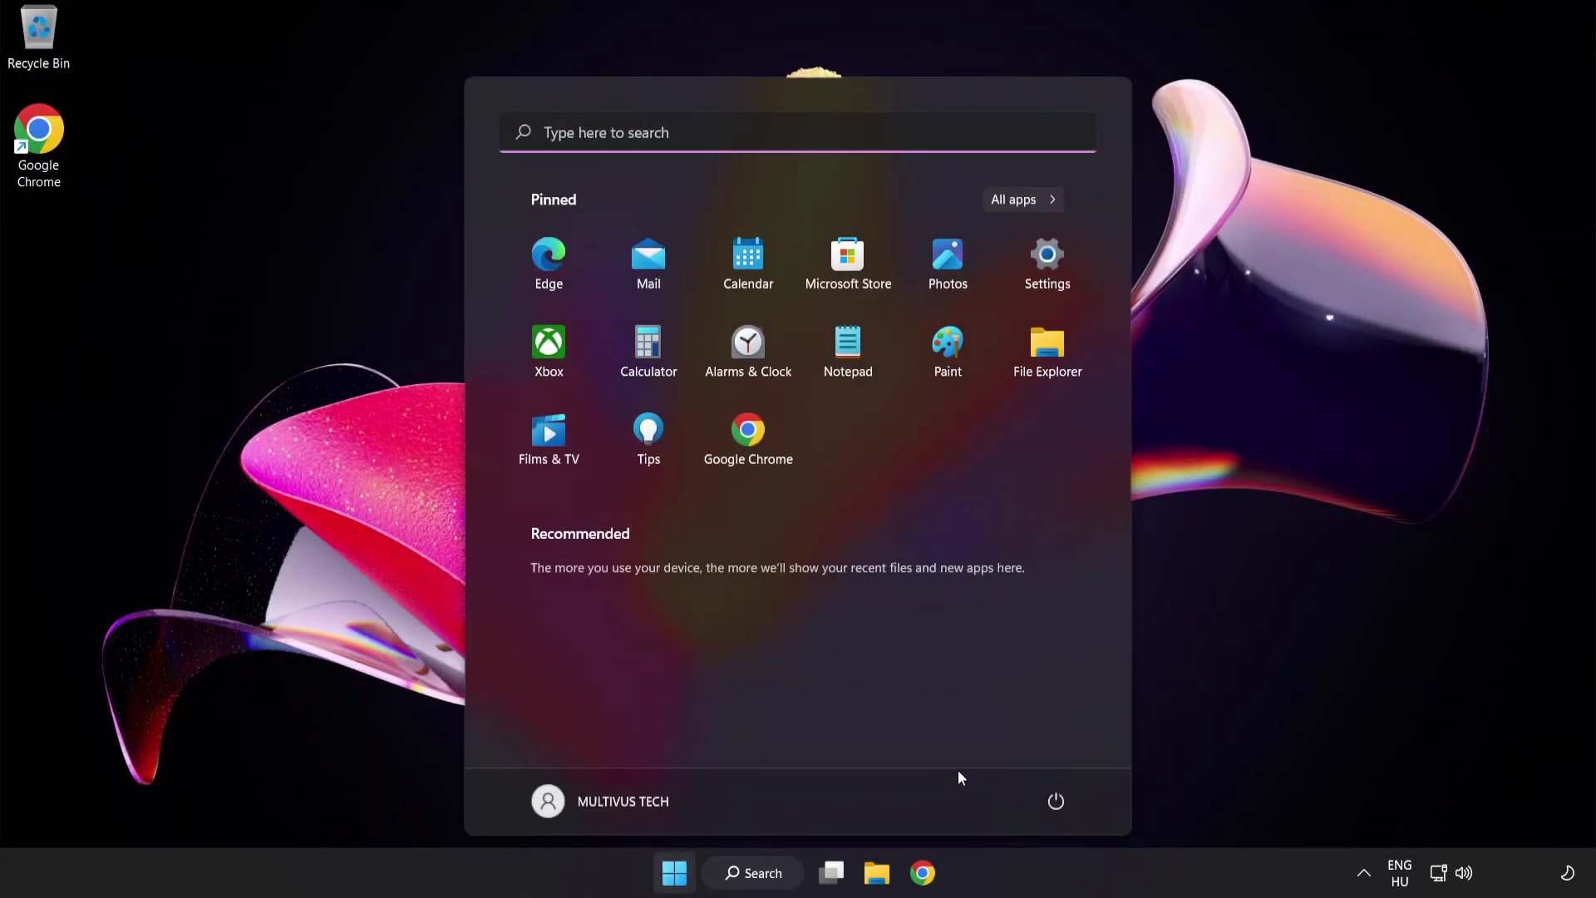
click(1059, 801)
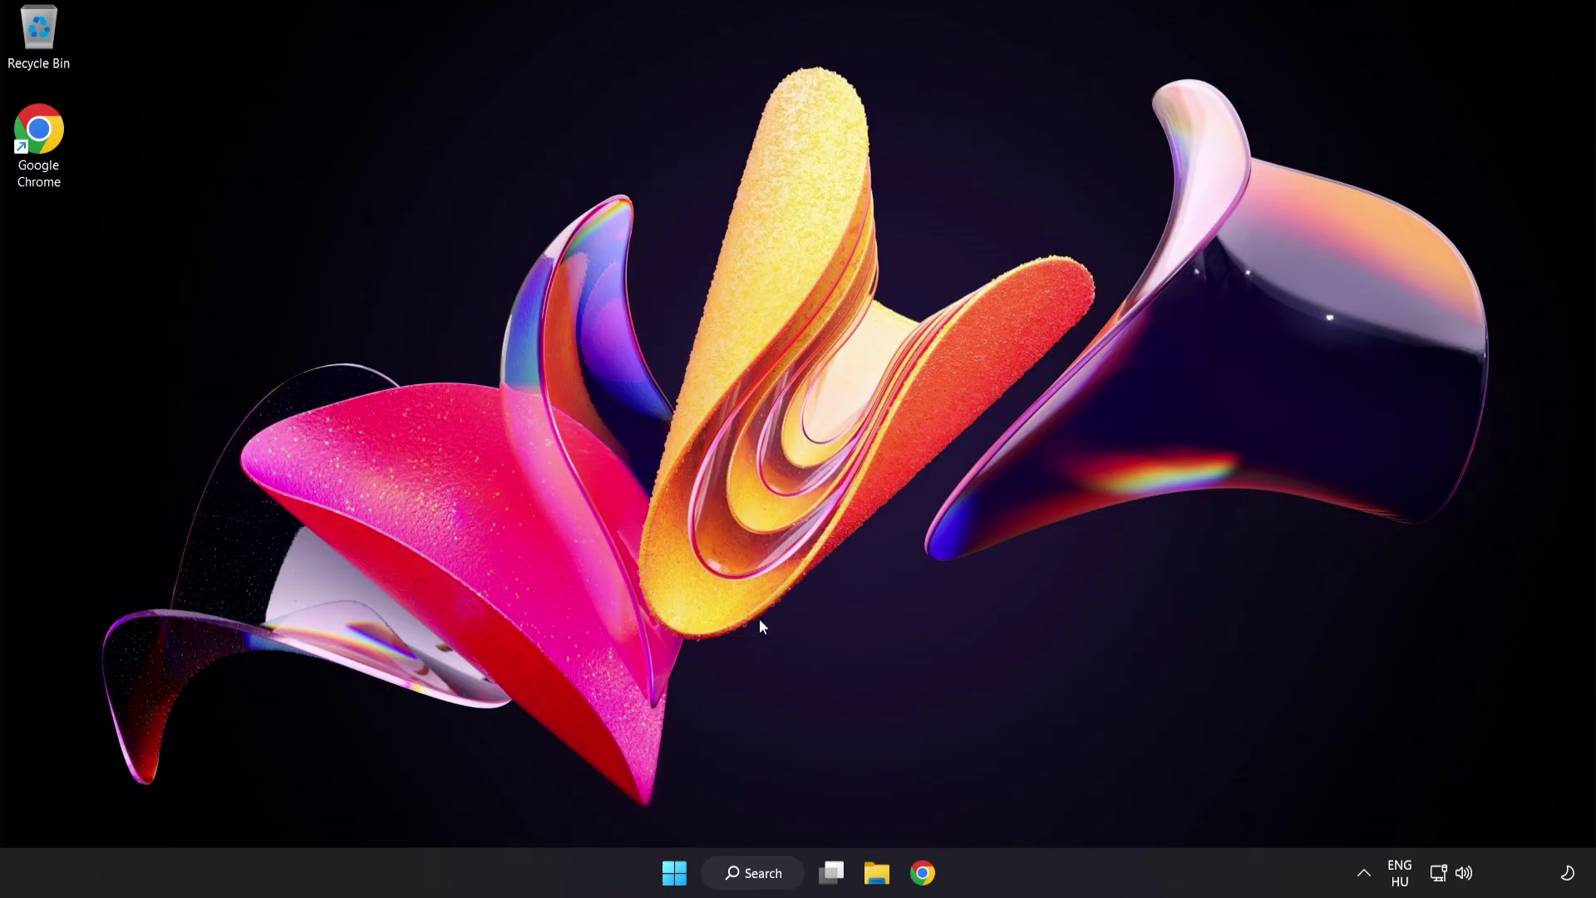
Launch Device Manager from taskbar search.
click(761, 873)
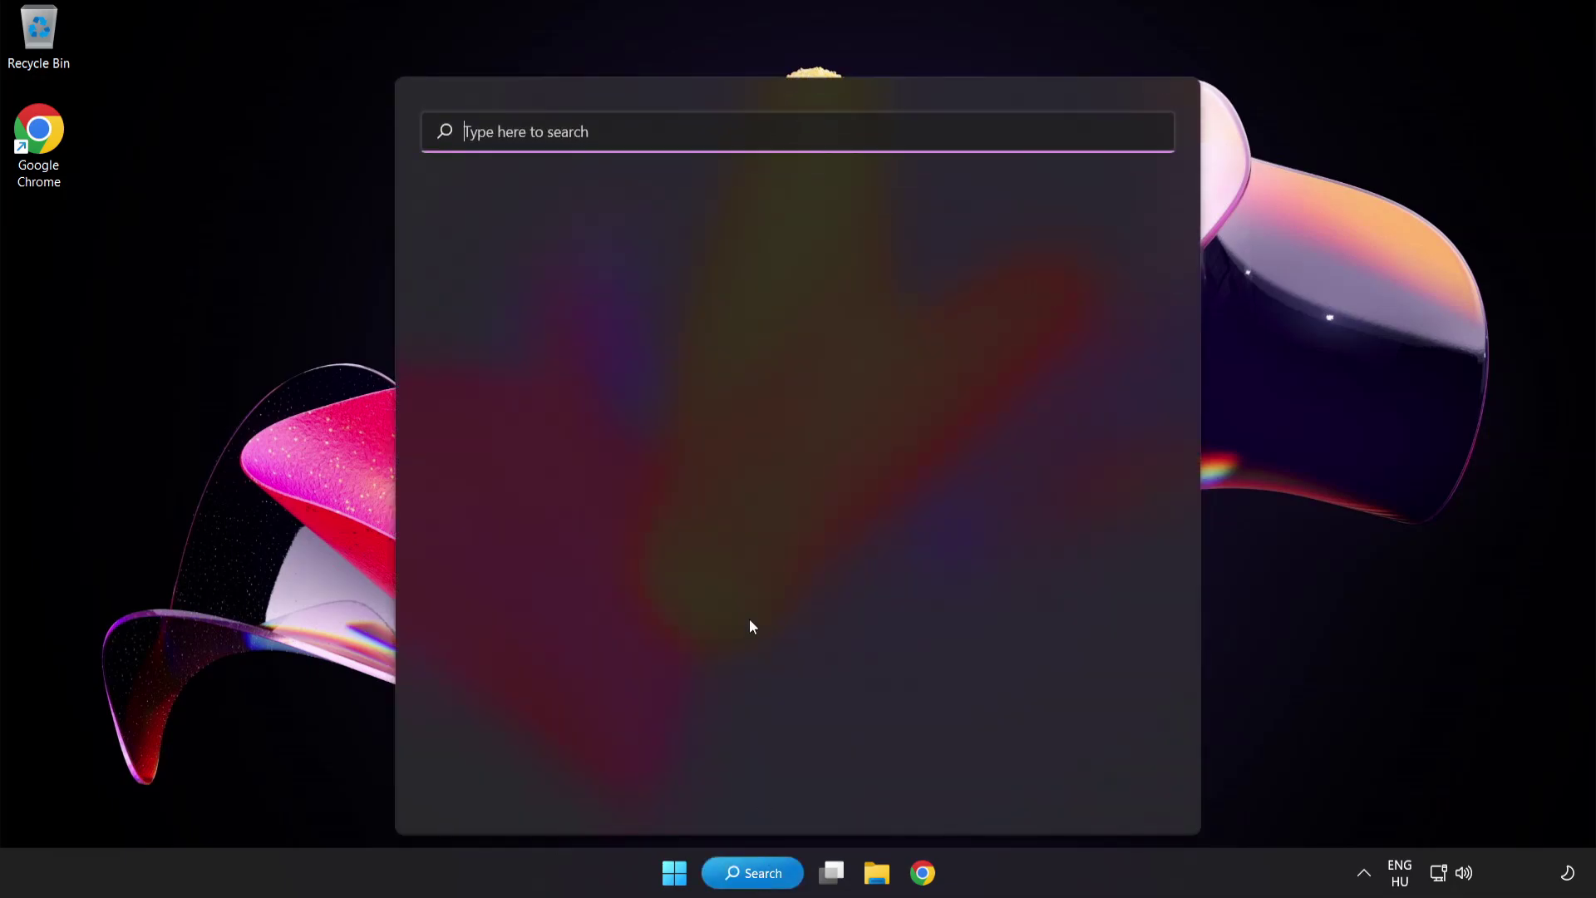
text(devi)
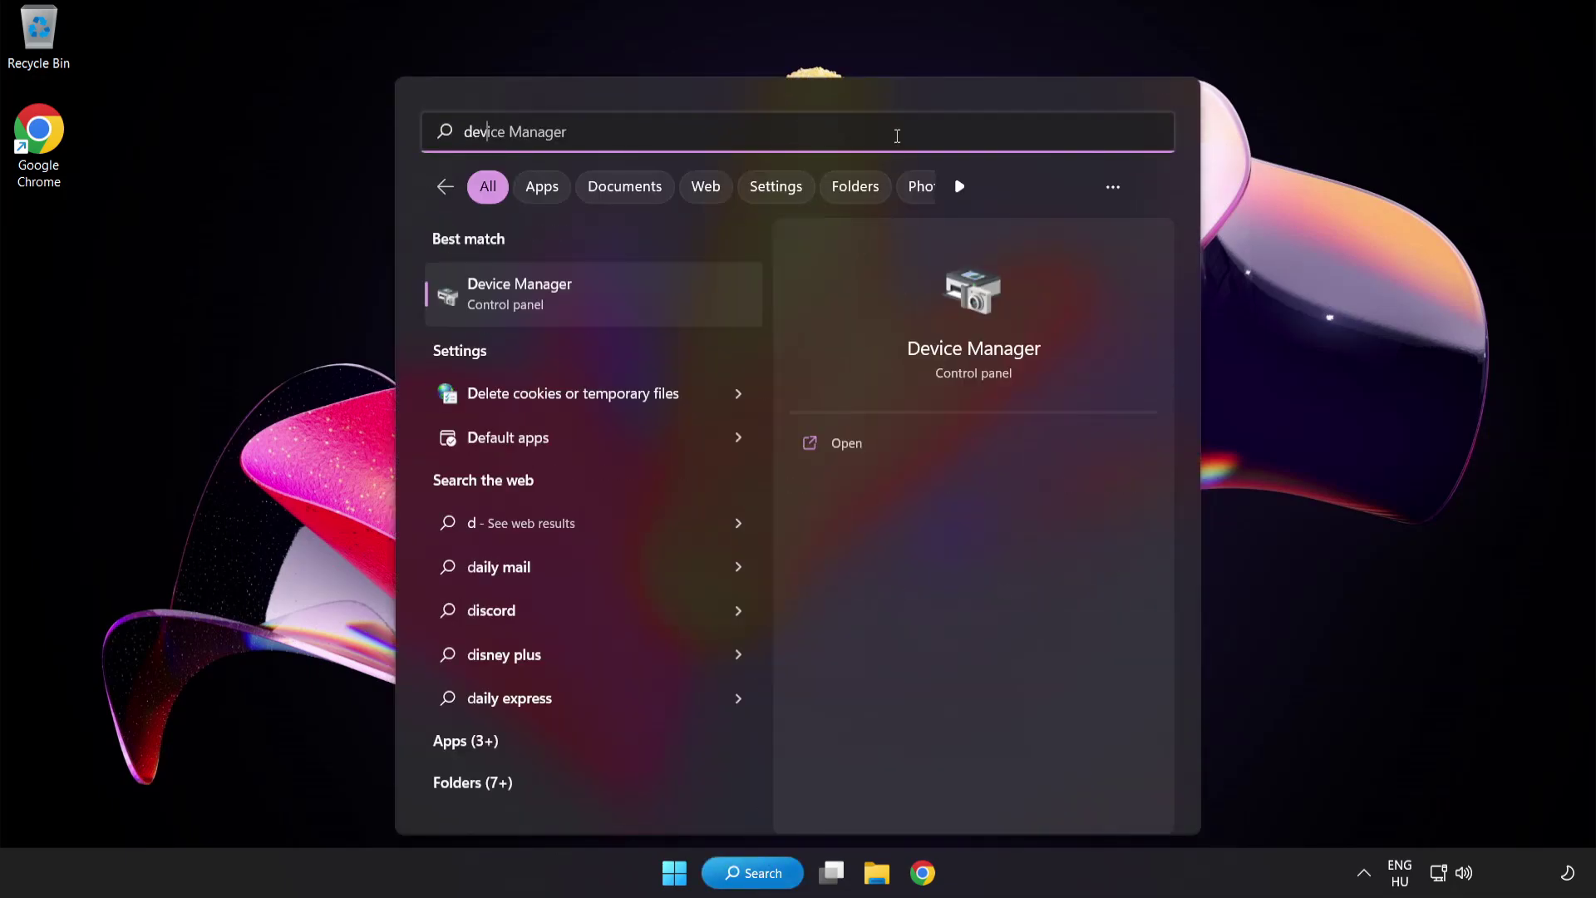
text(ce manager)
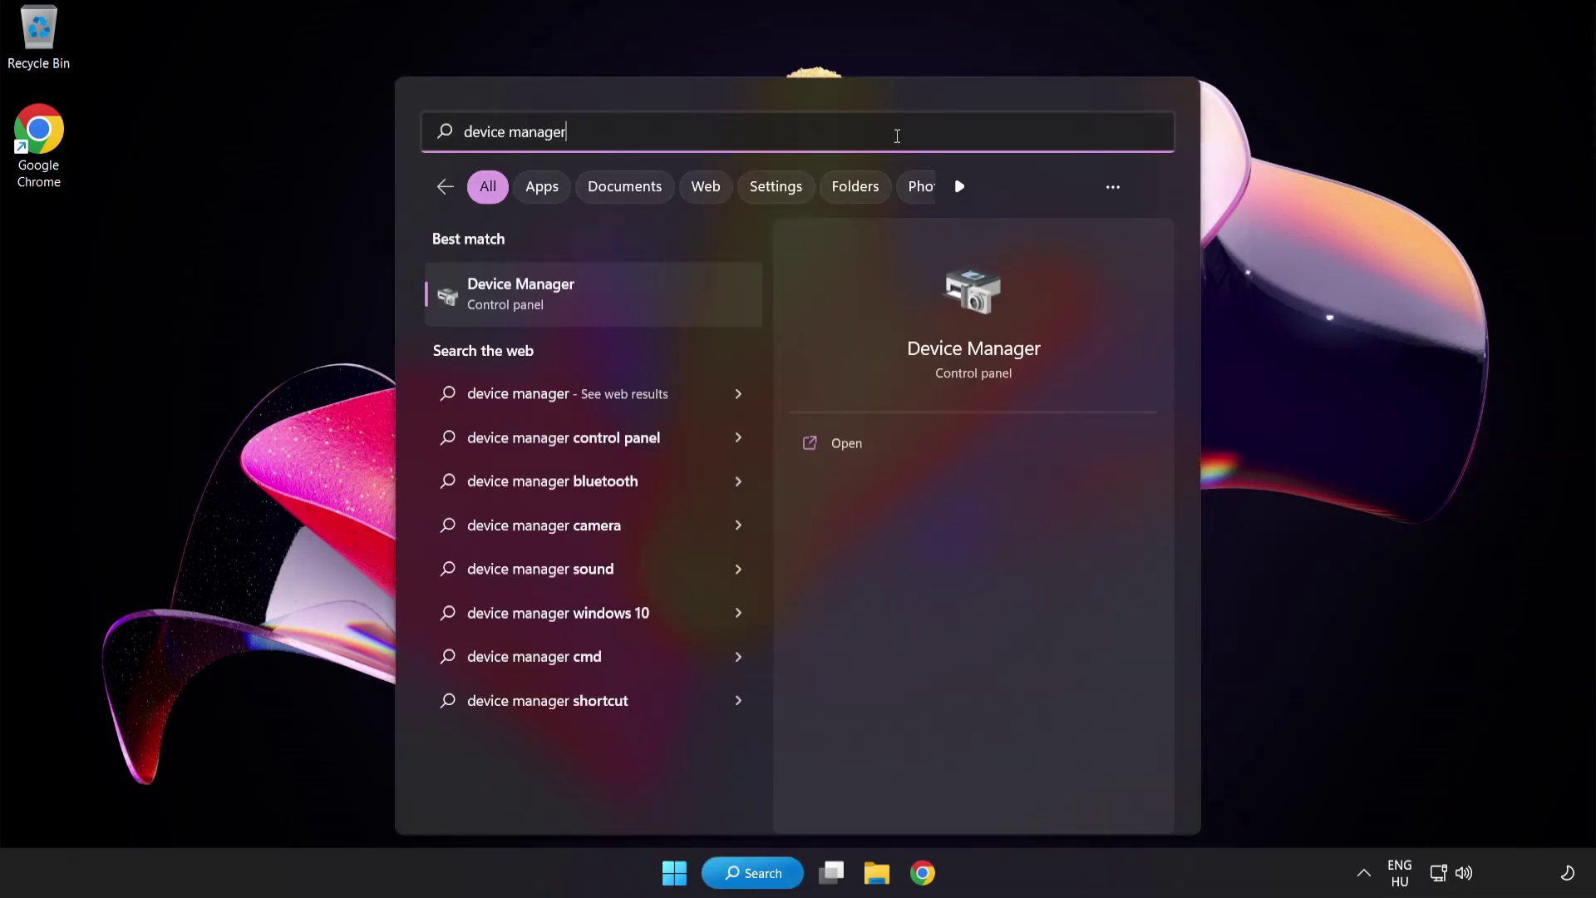
click(619, 299)
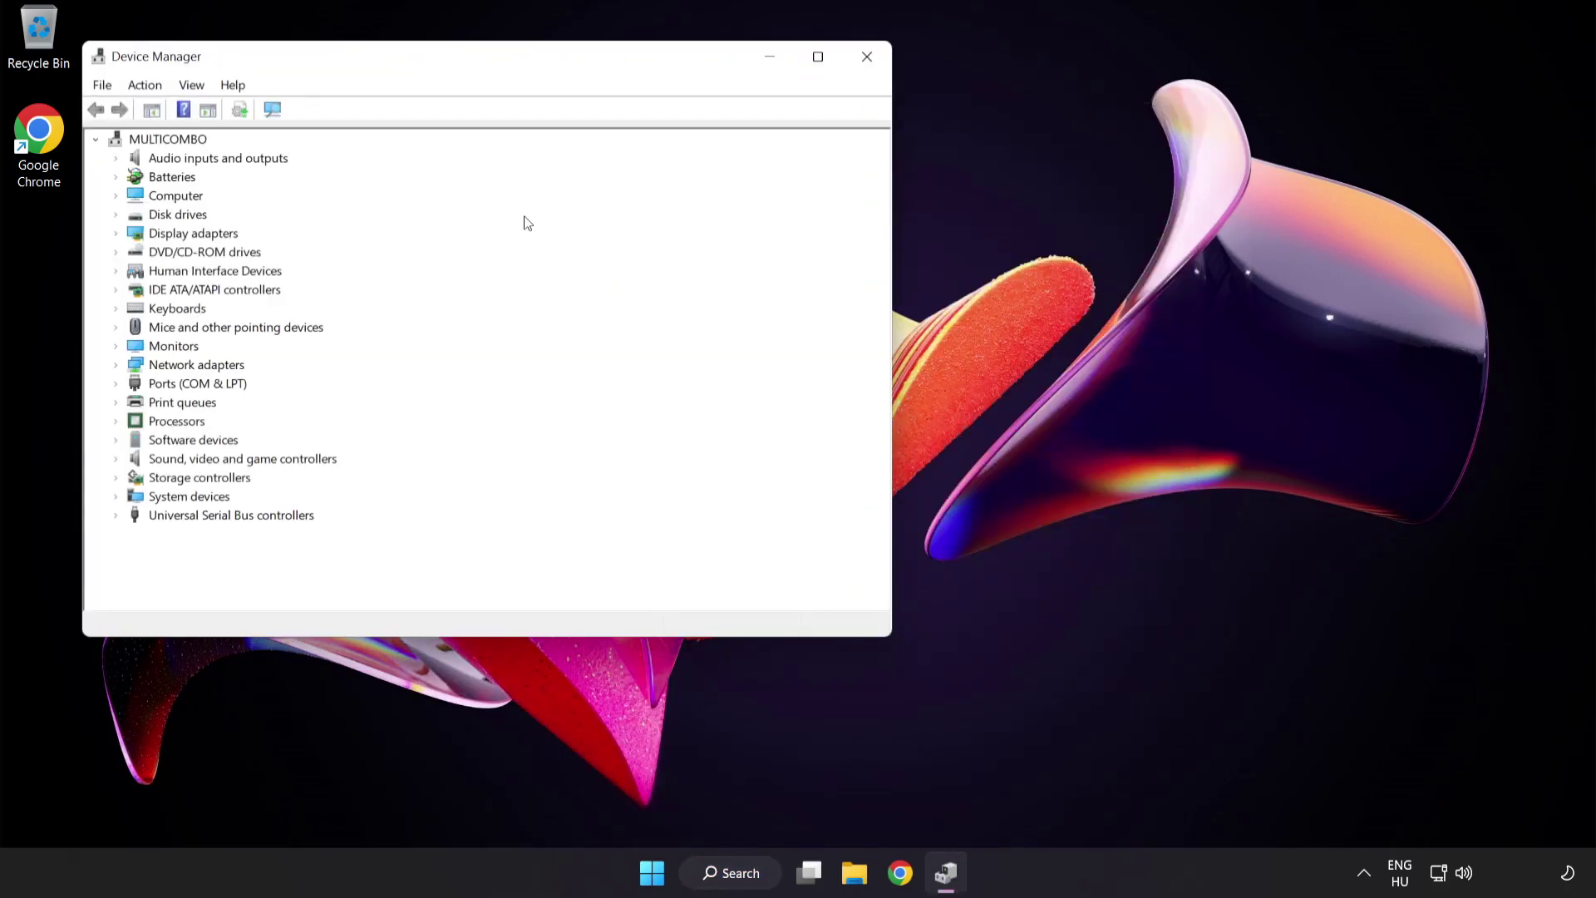
Expand Sound, video and game controllers and bring up actions for High Definition Audio Device.
drag(470, 66, 766, 172)
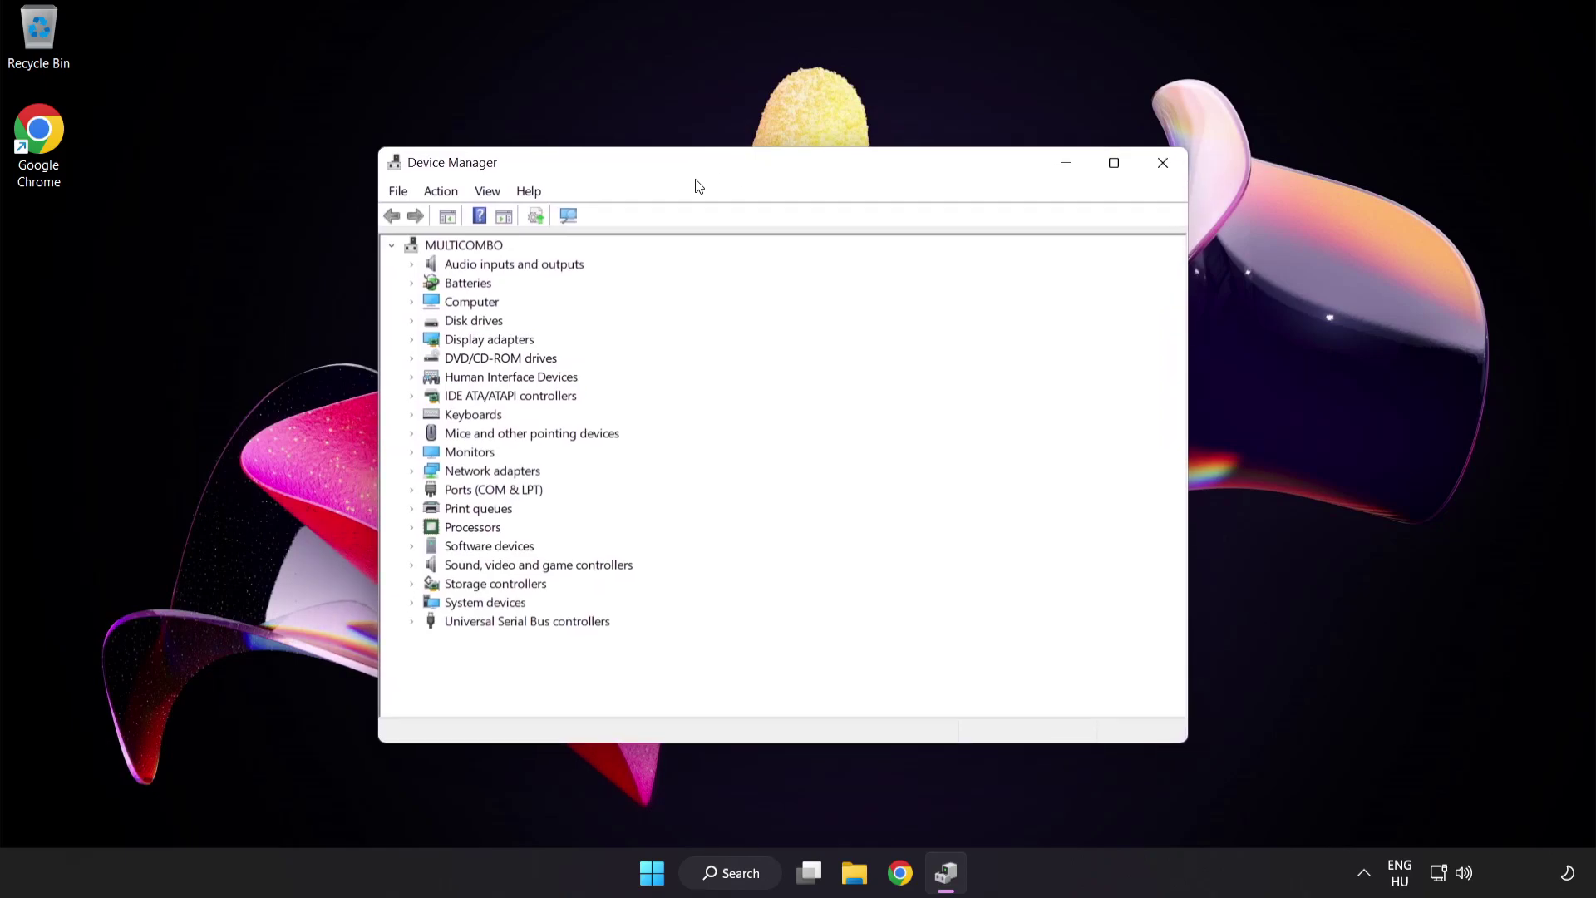
click(434, 567)
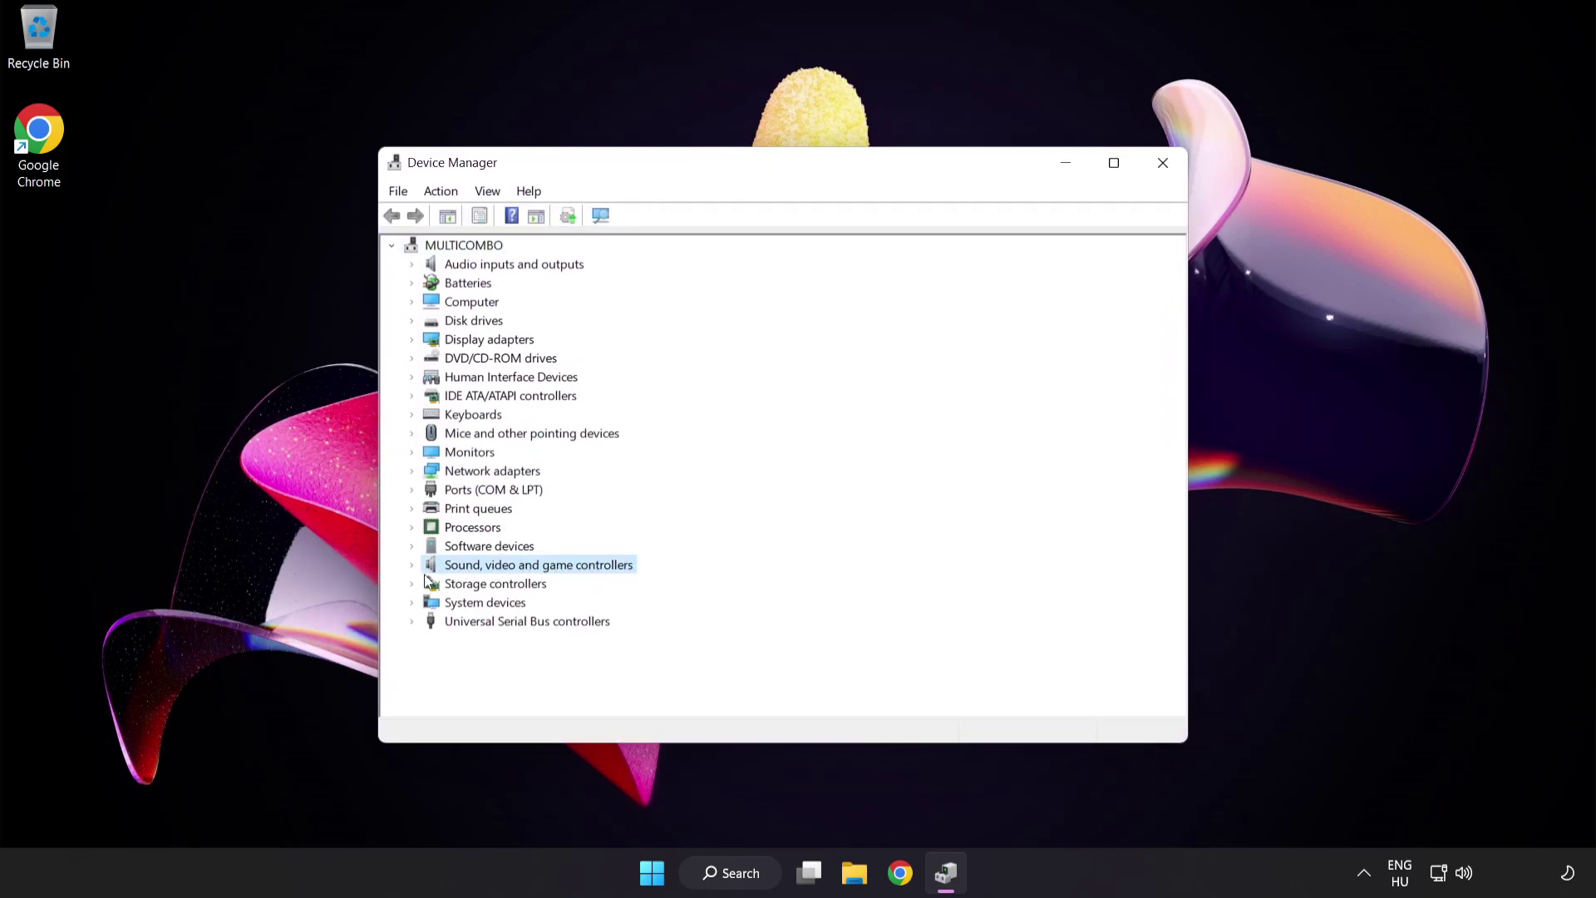
click(412, 568)
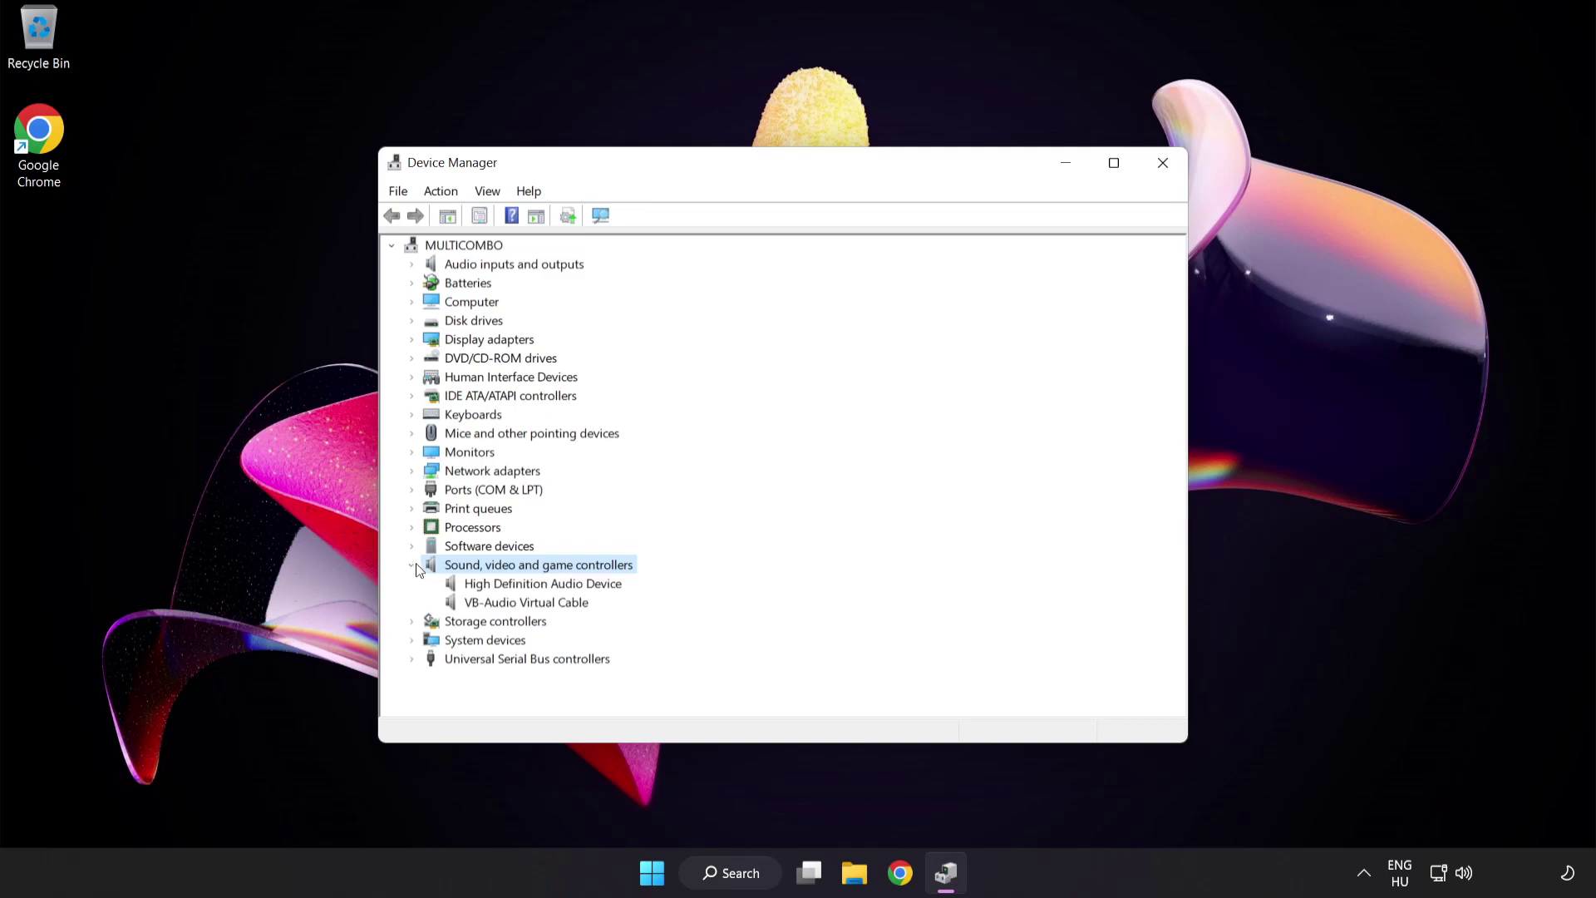
click(483, 584)
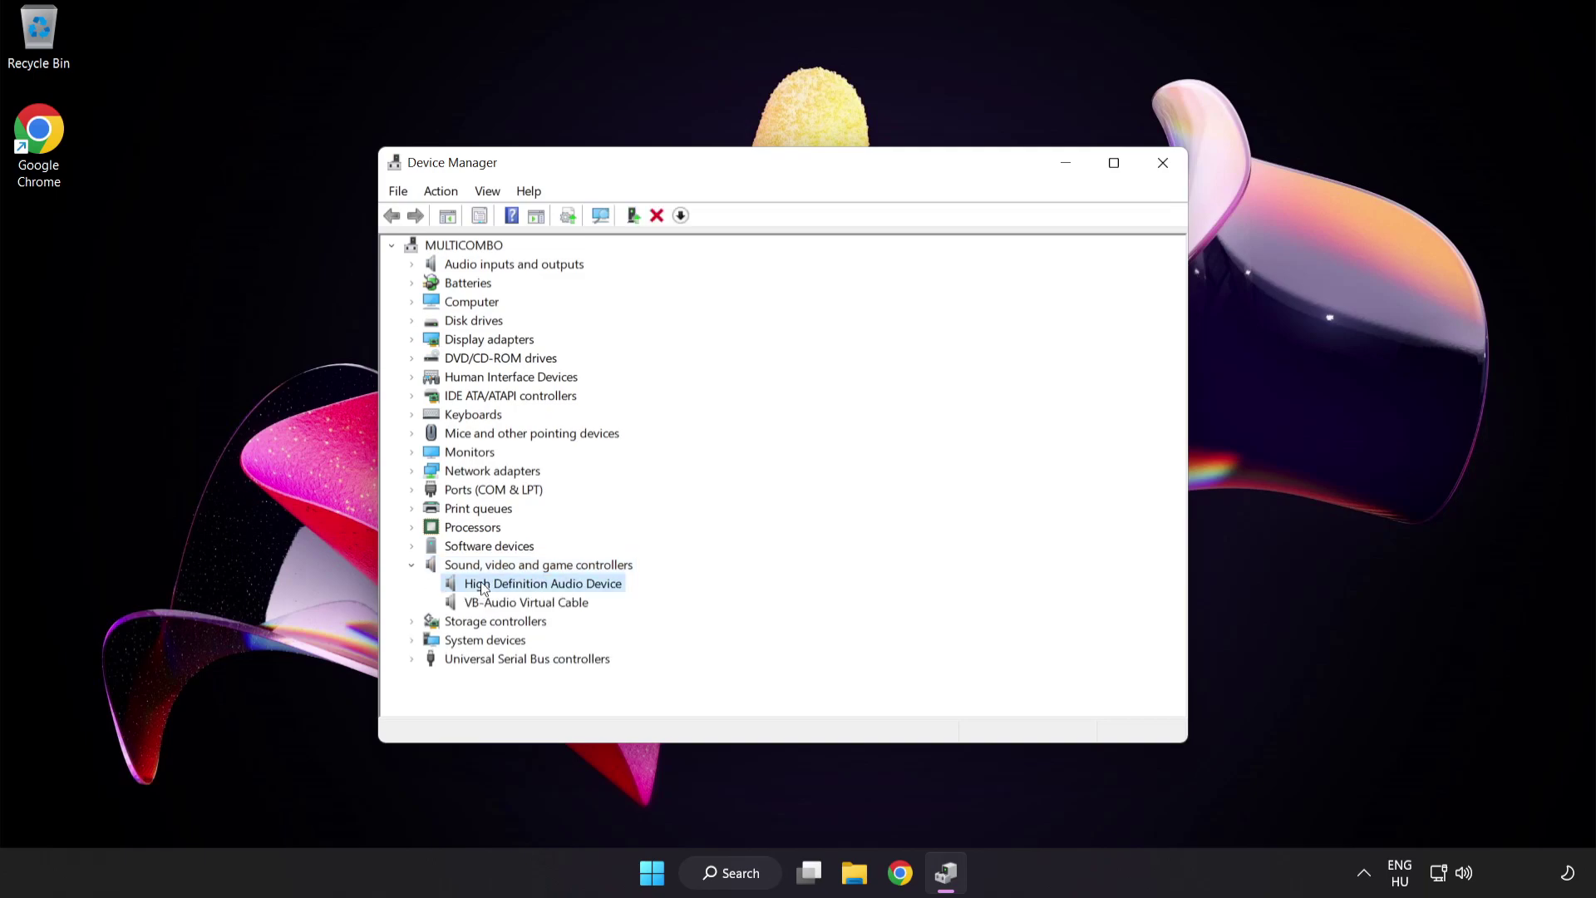
right_click(566, 589)
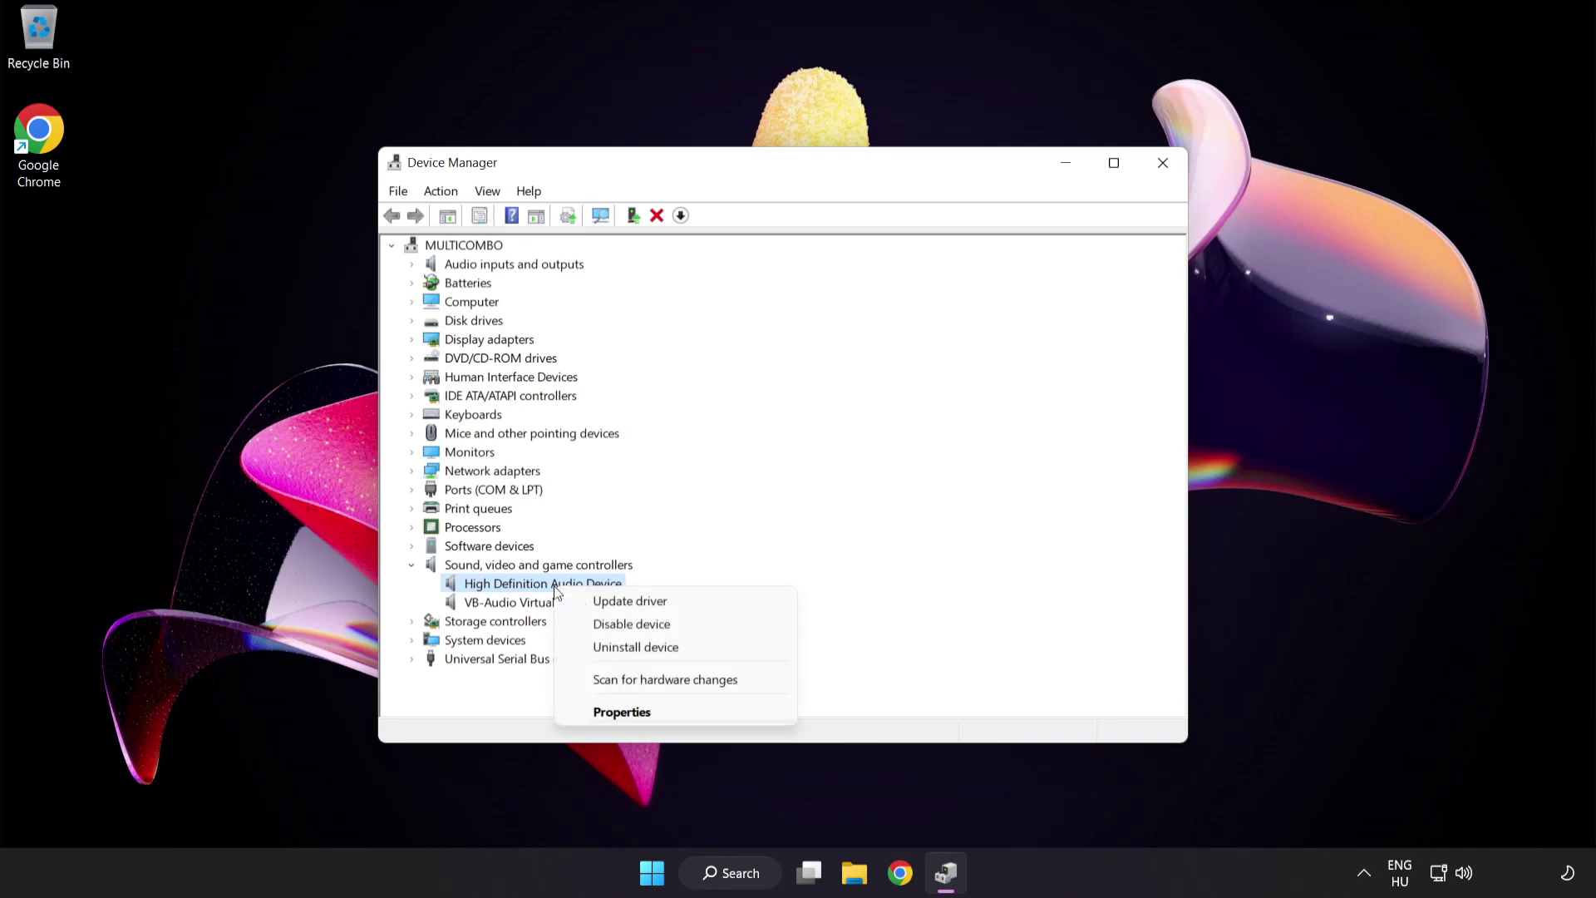
Start a driver update choosing to pick from drivers already on the computer.
click(682, 610)
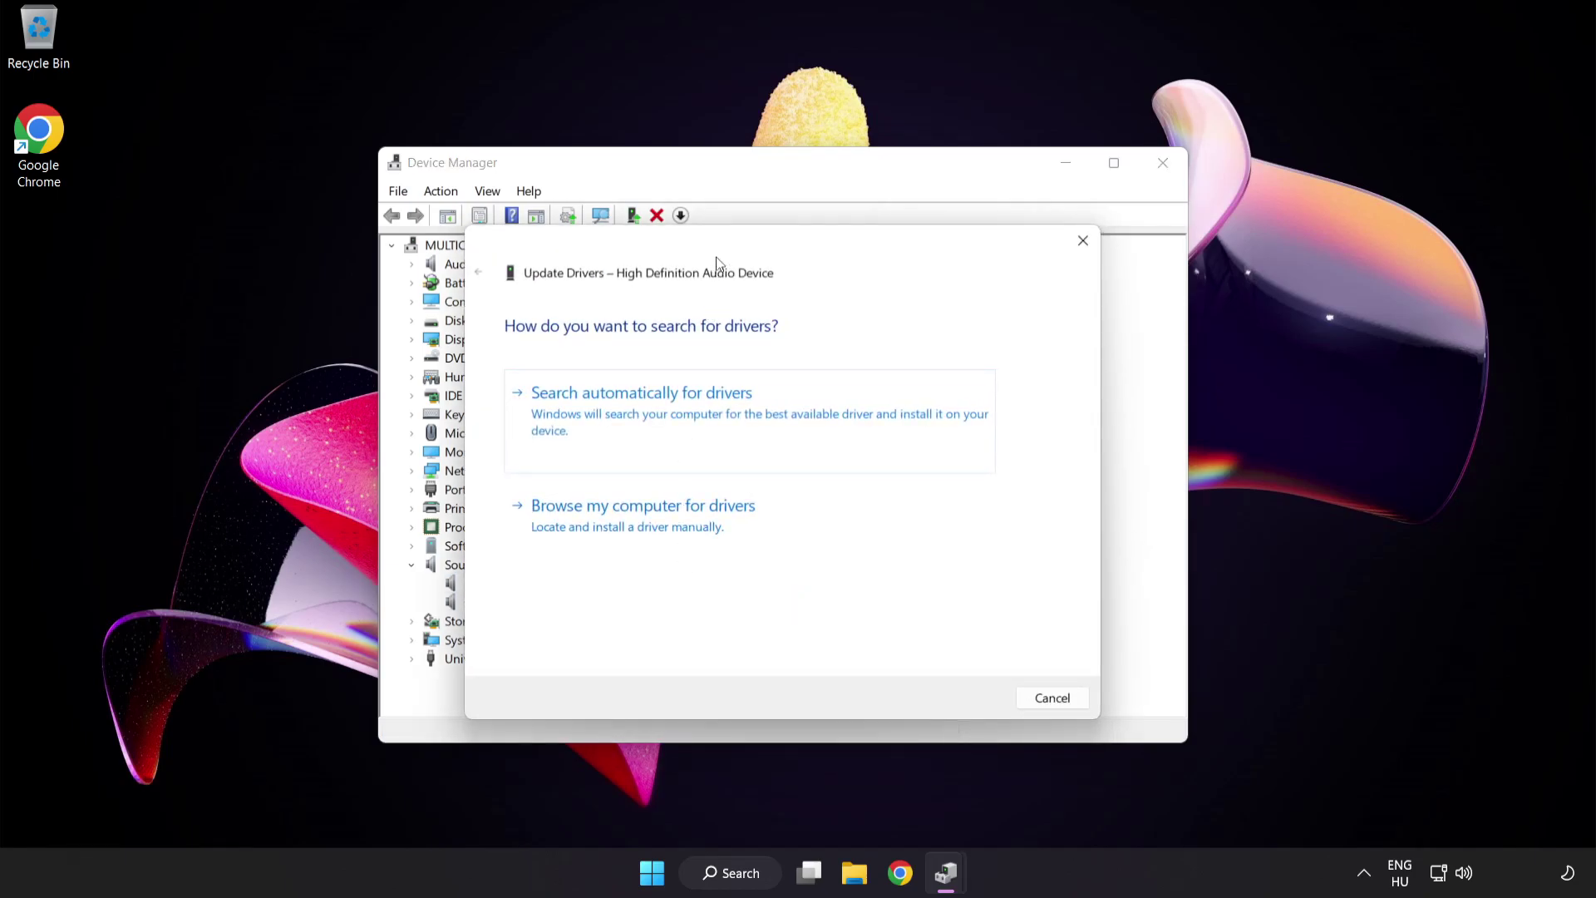
drag(721, 256, 756, 229)
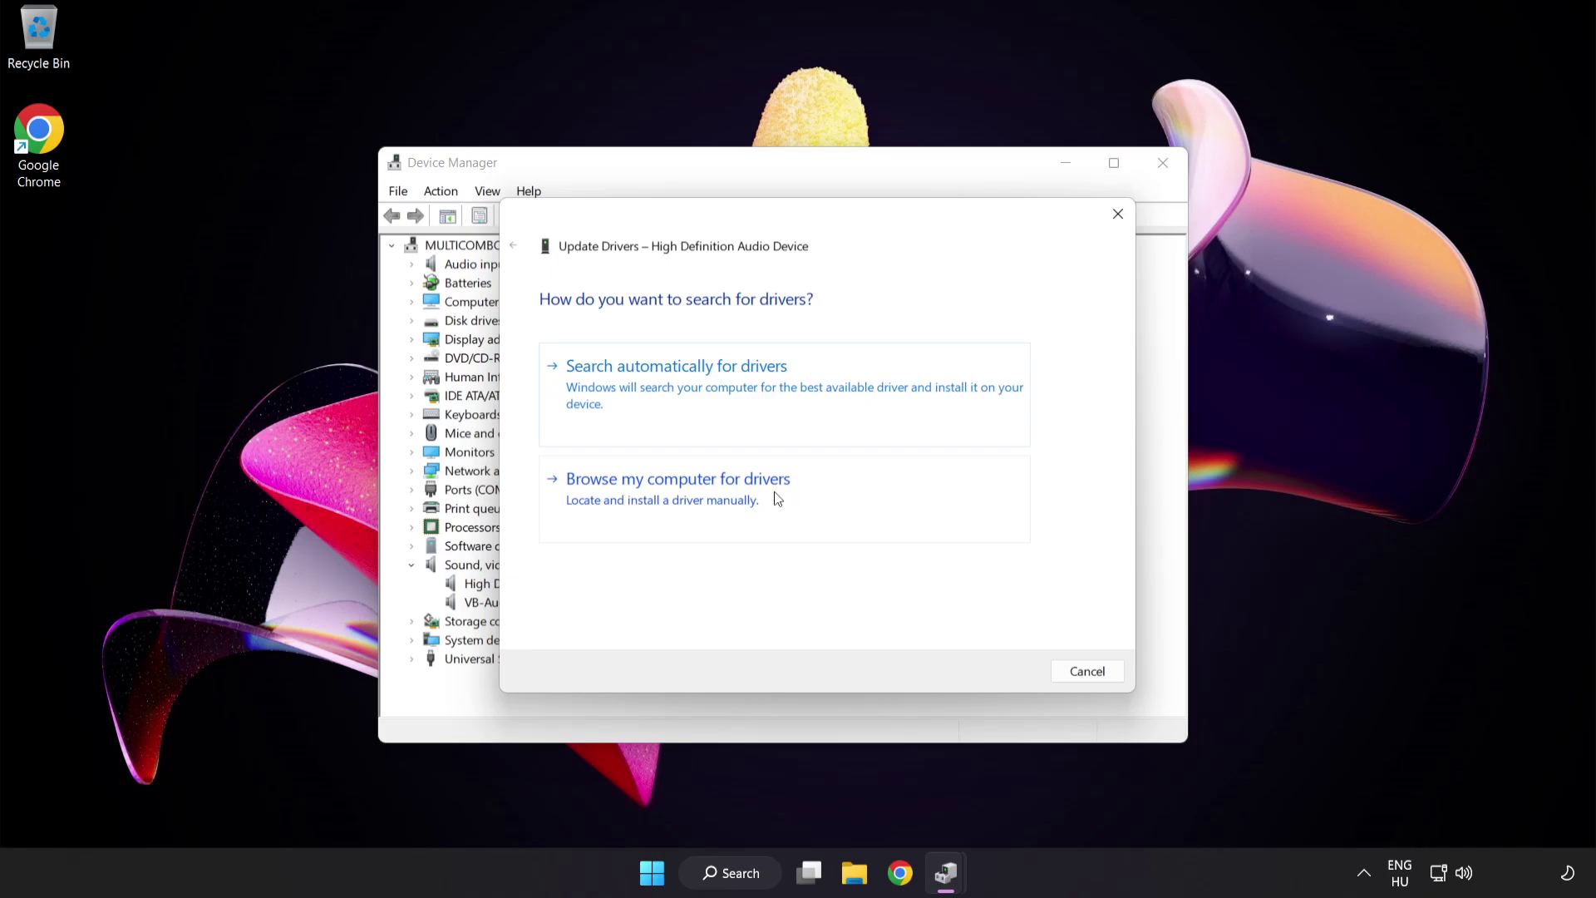
click(719, 505)
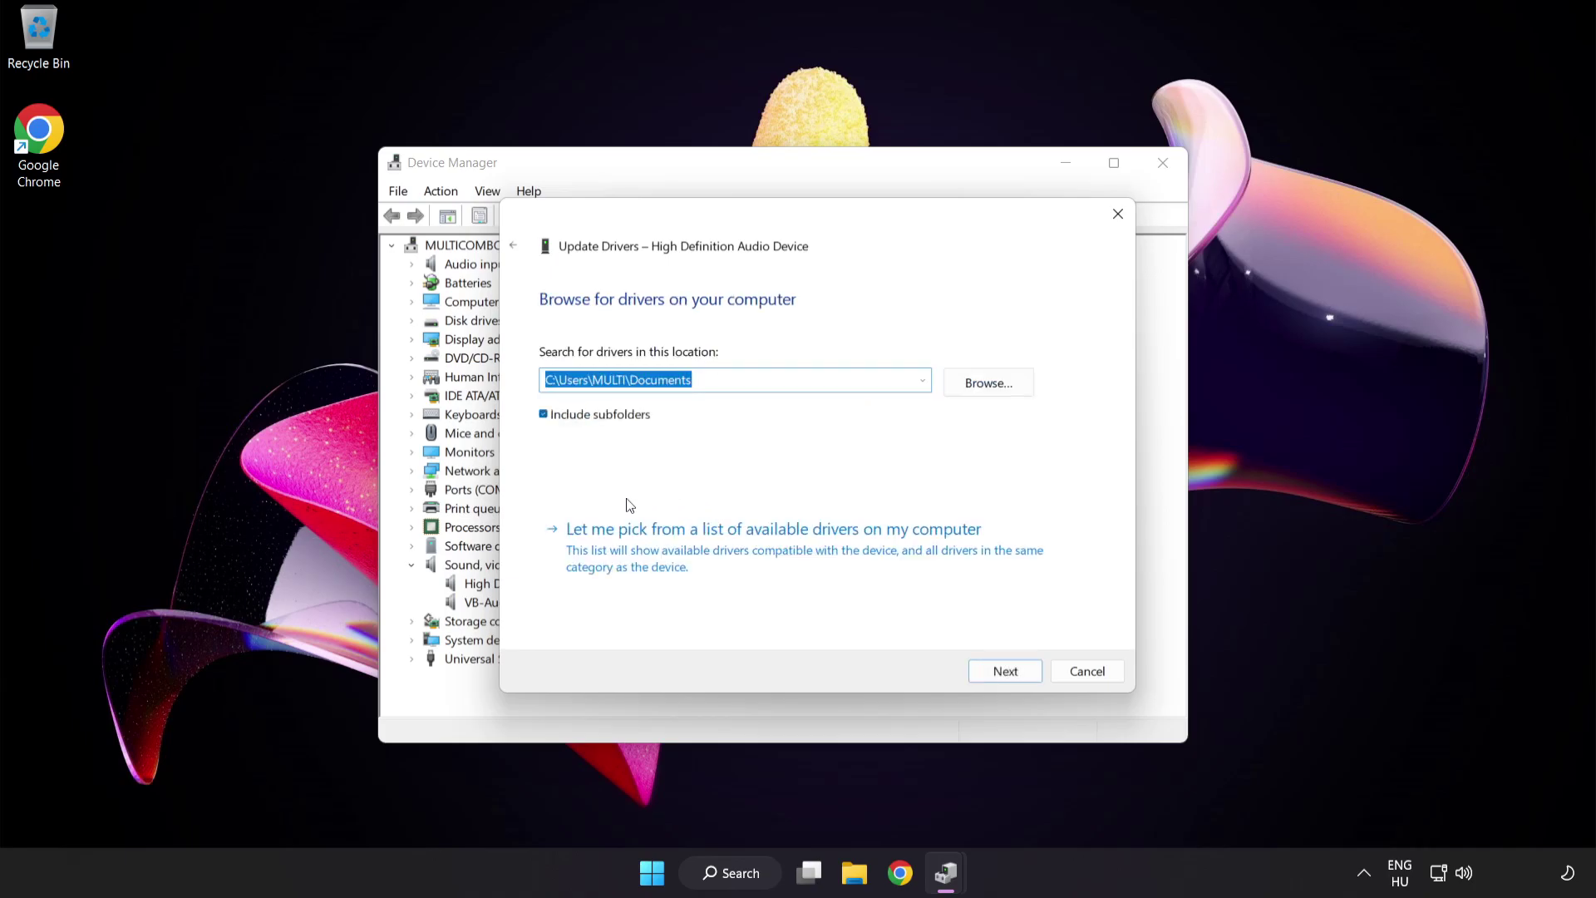
click(700, 555)
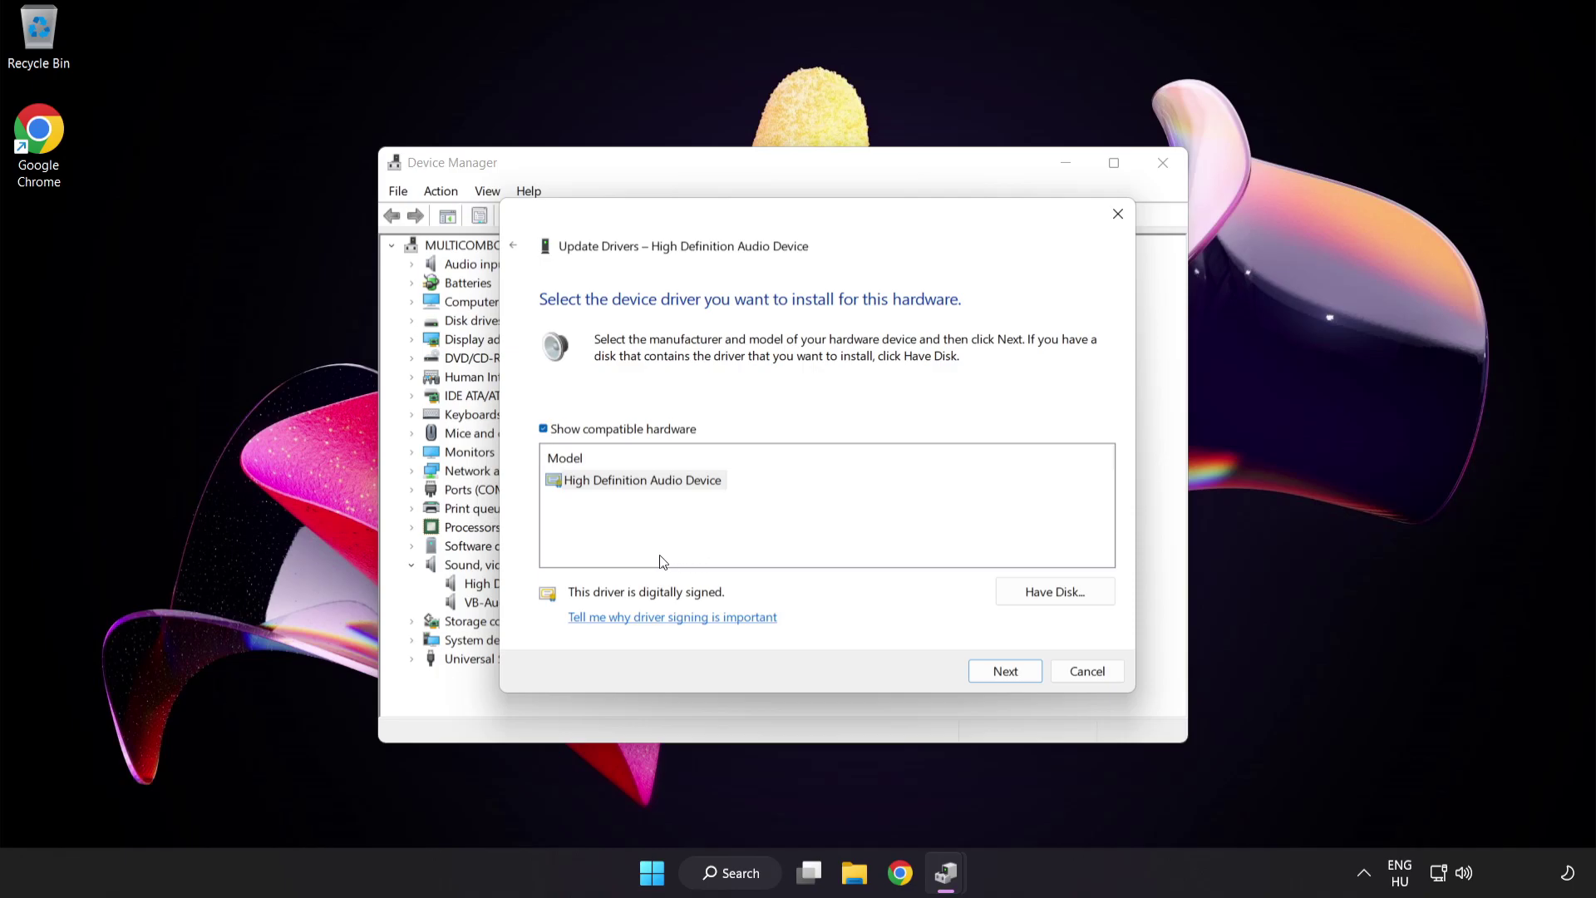
Install the High Definition Audio Device driver, accepting the warning, and close the wizard.
click(587, 489)
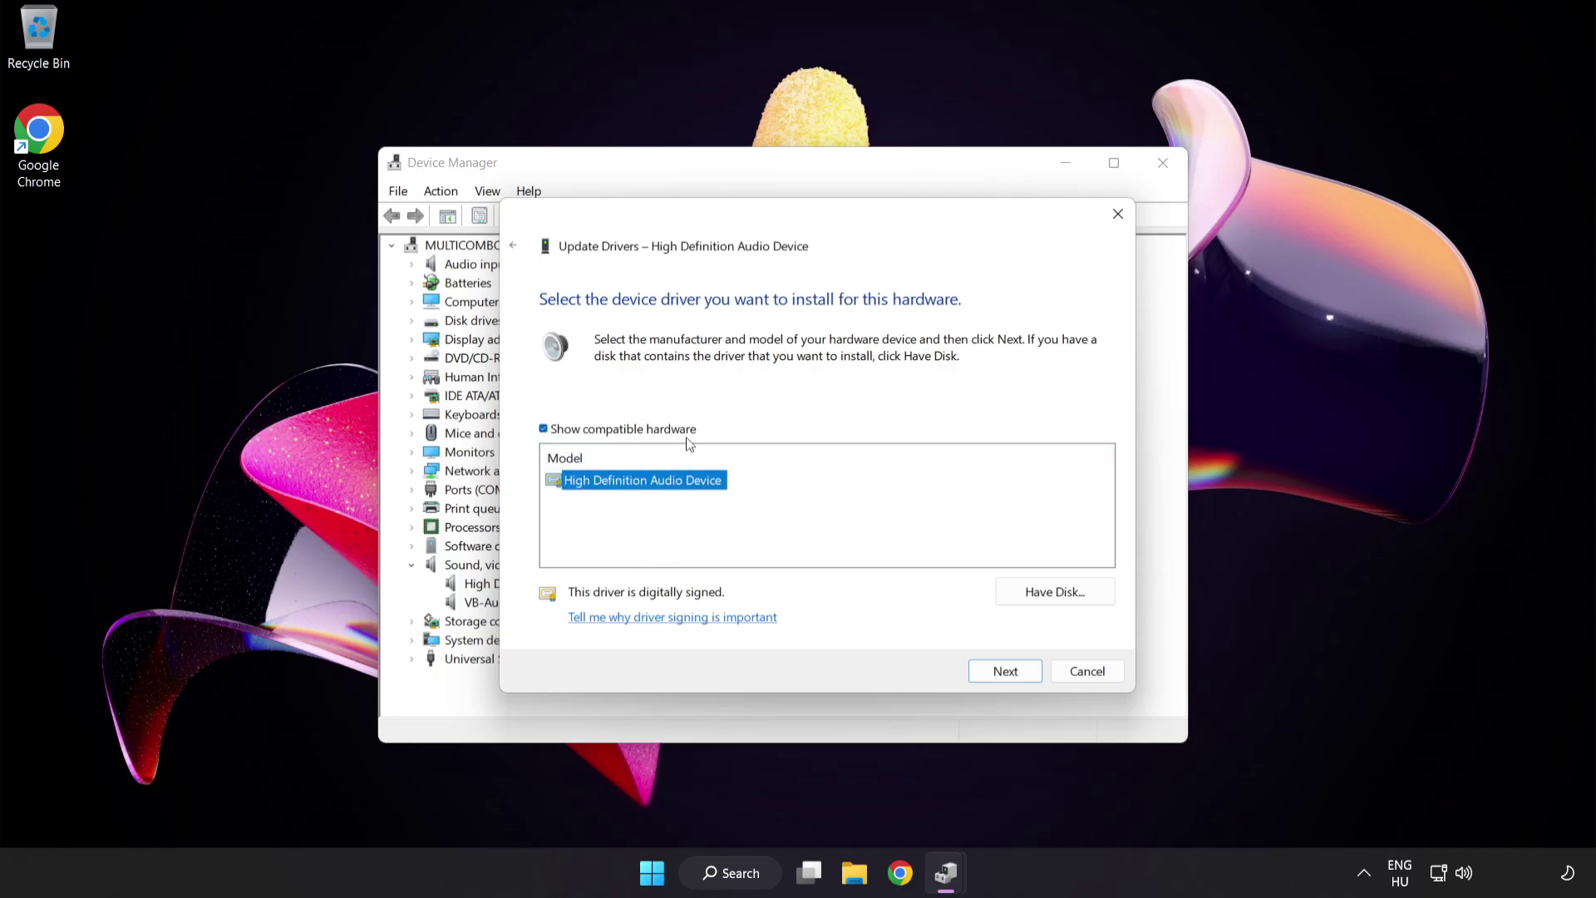
click(1018, 676)
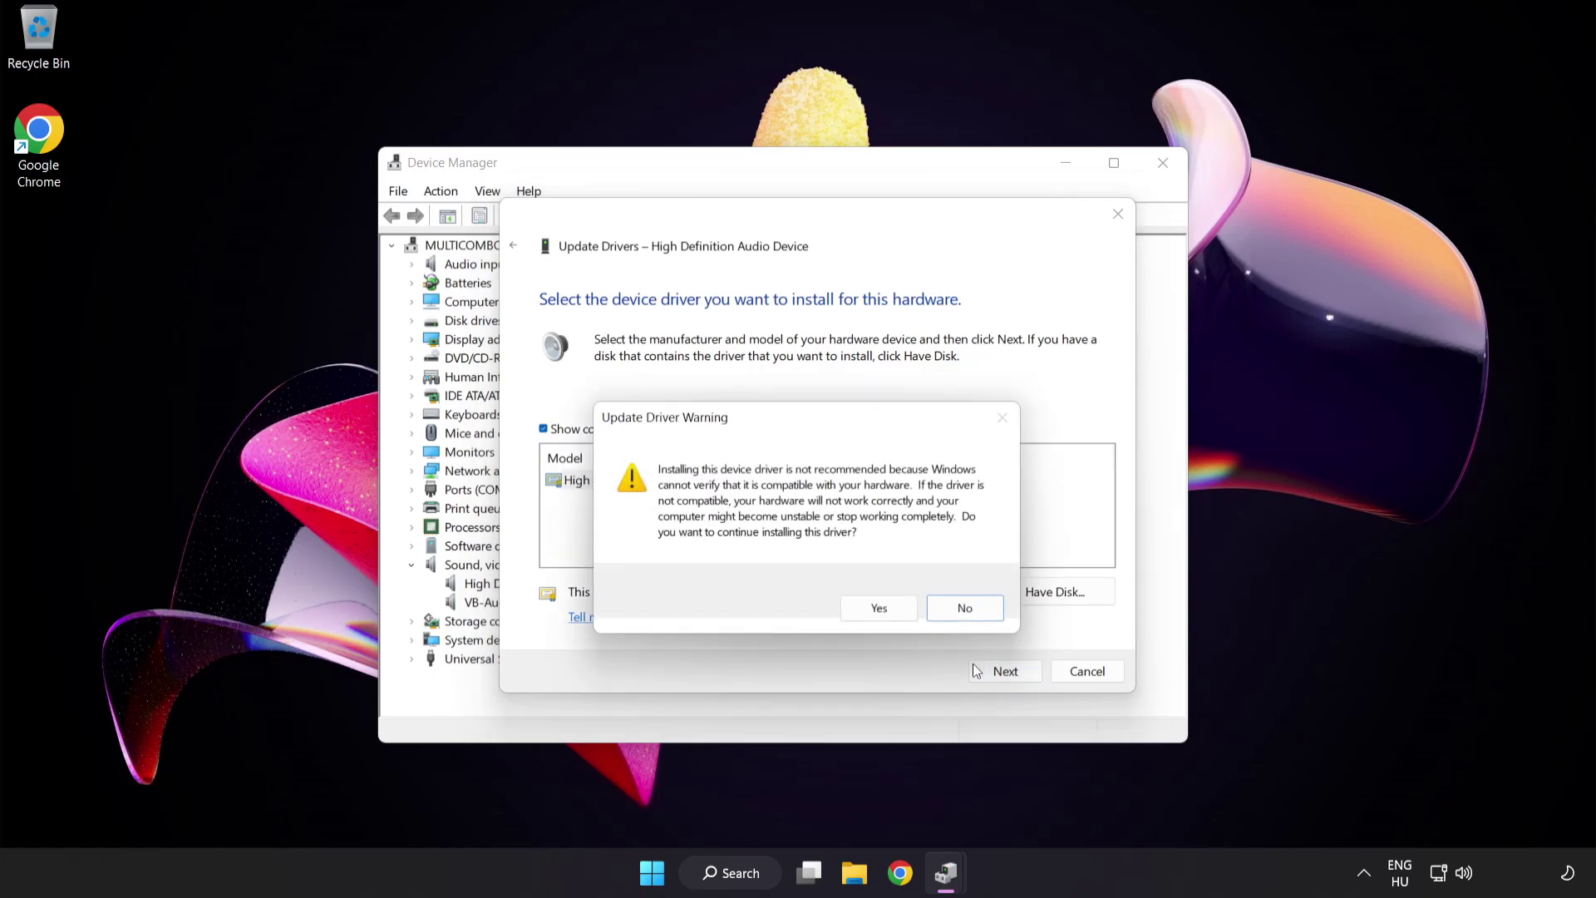
click(881, 609)
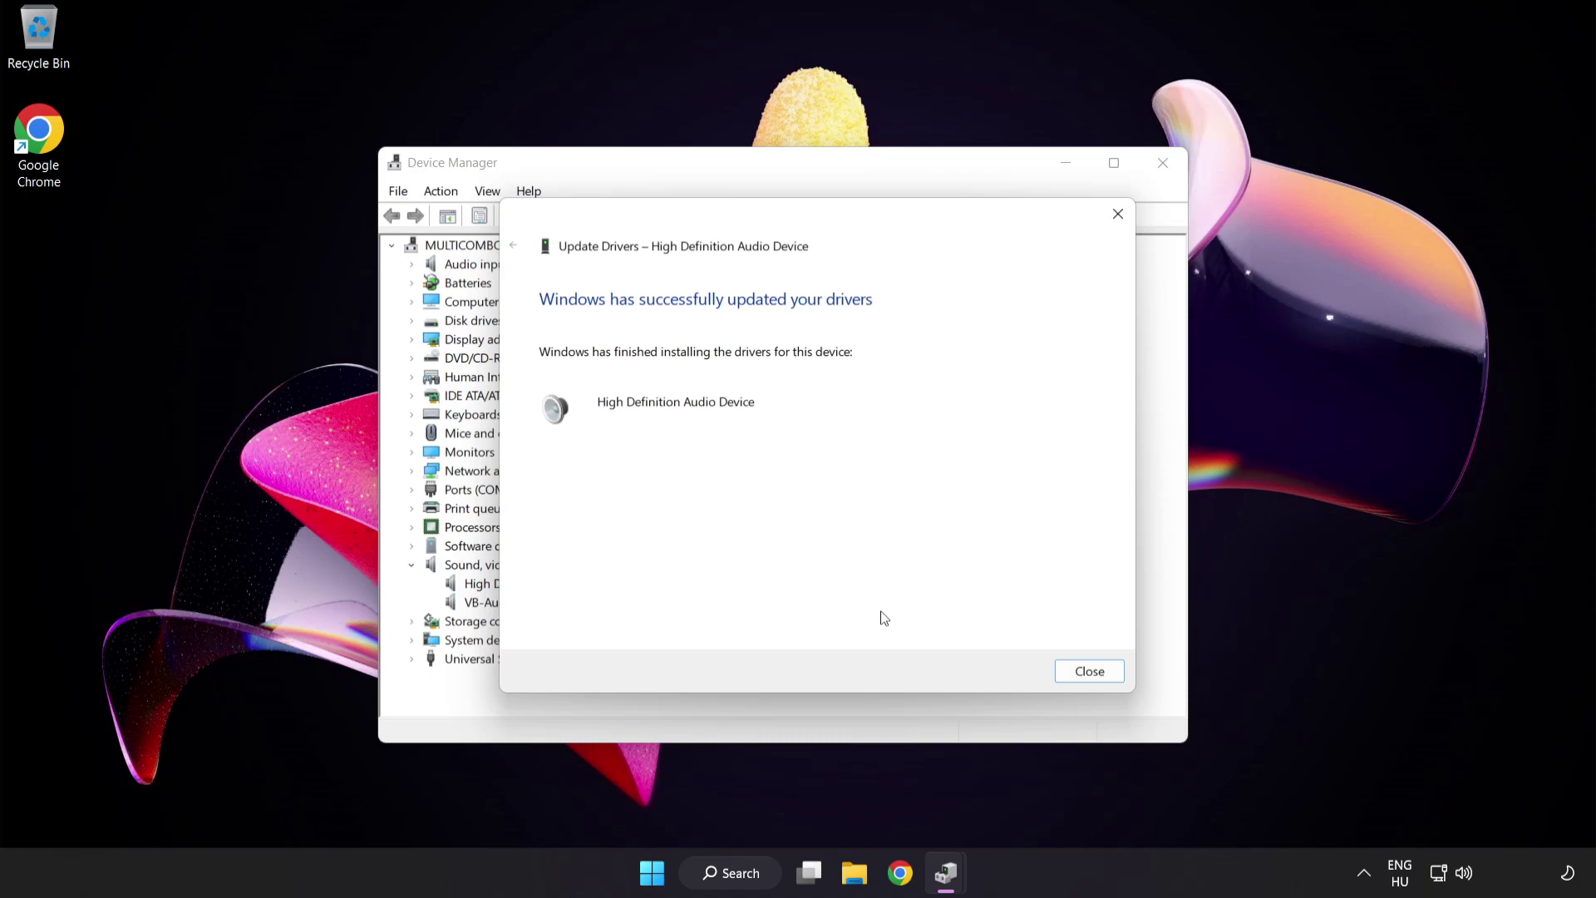
click(1098, 675)
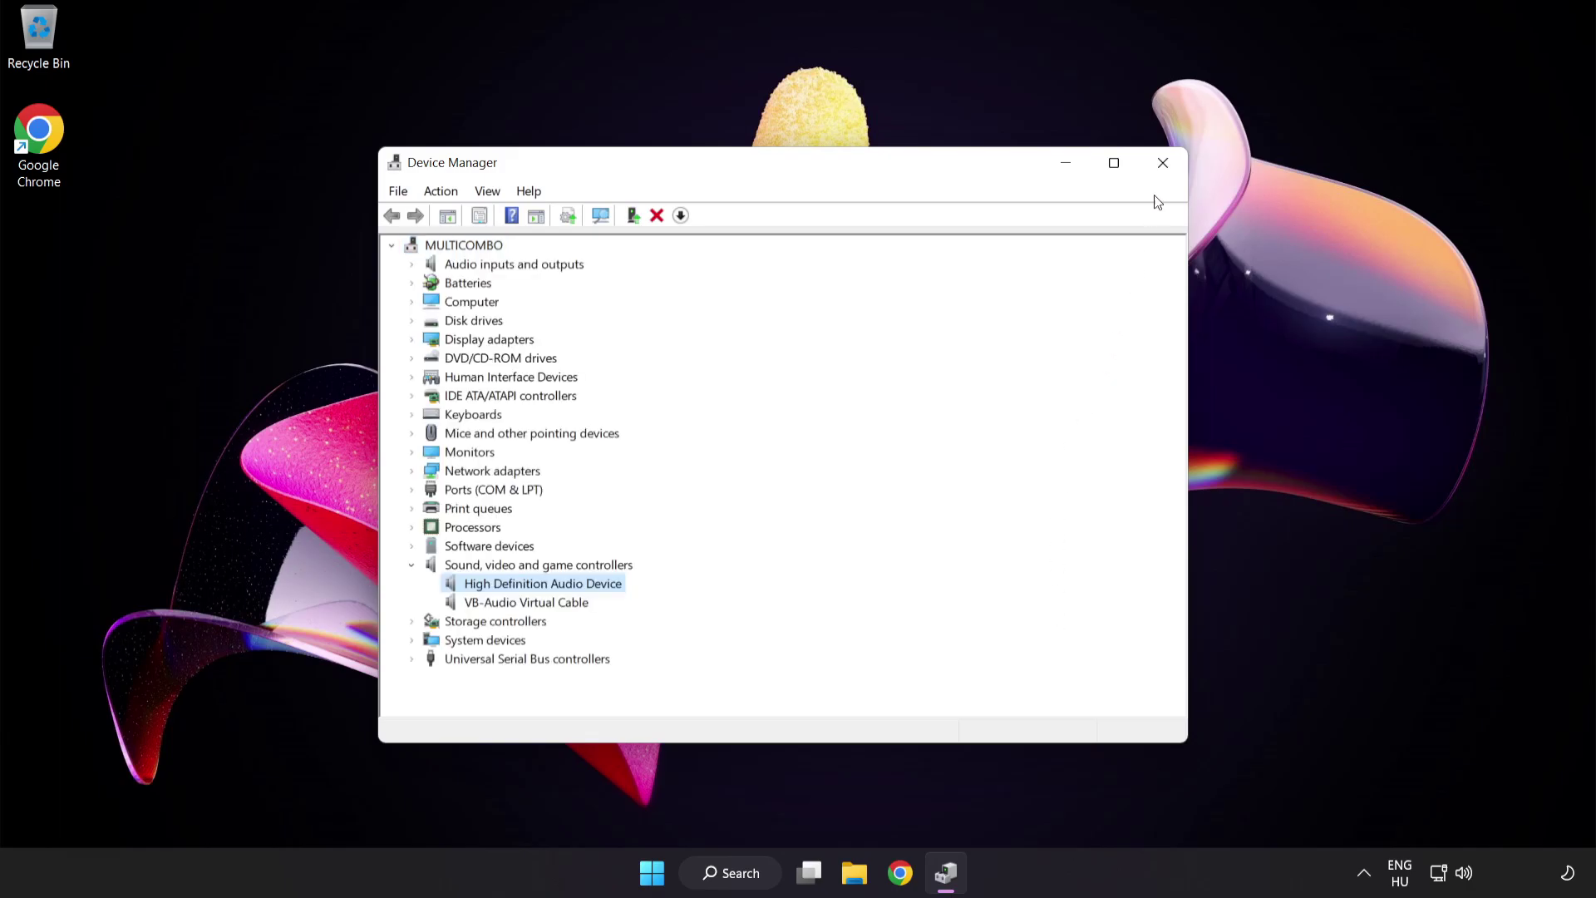
Close Device Manager, then bring up the Start power options and dismiss them without restarting.
click(1163, 162)
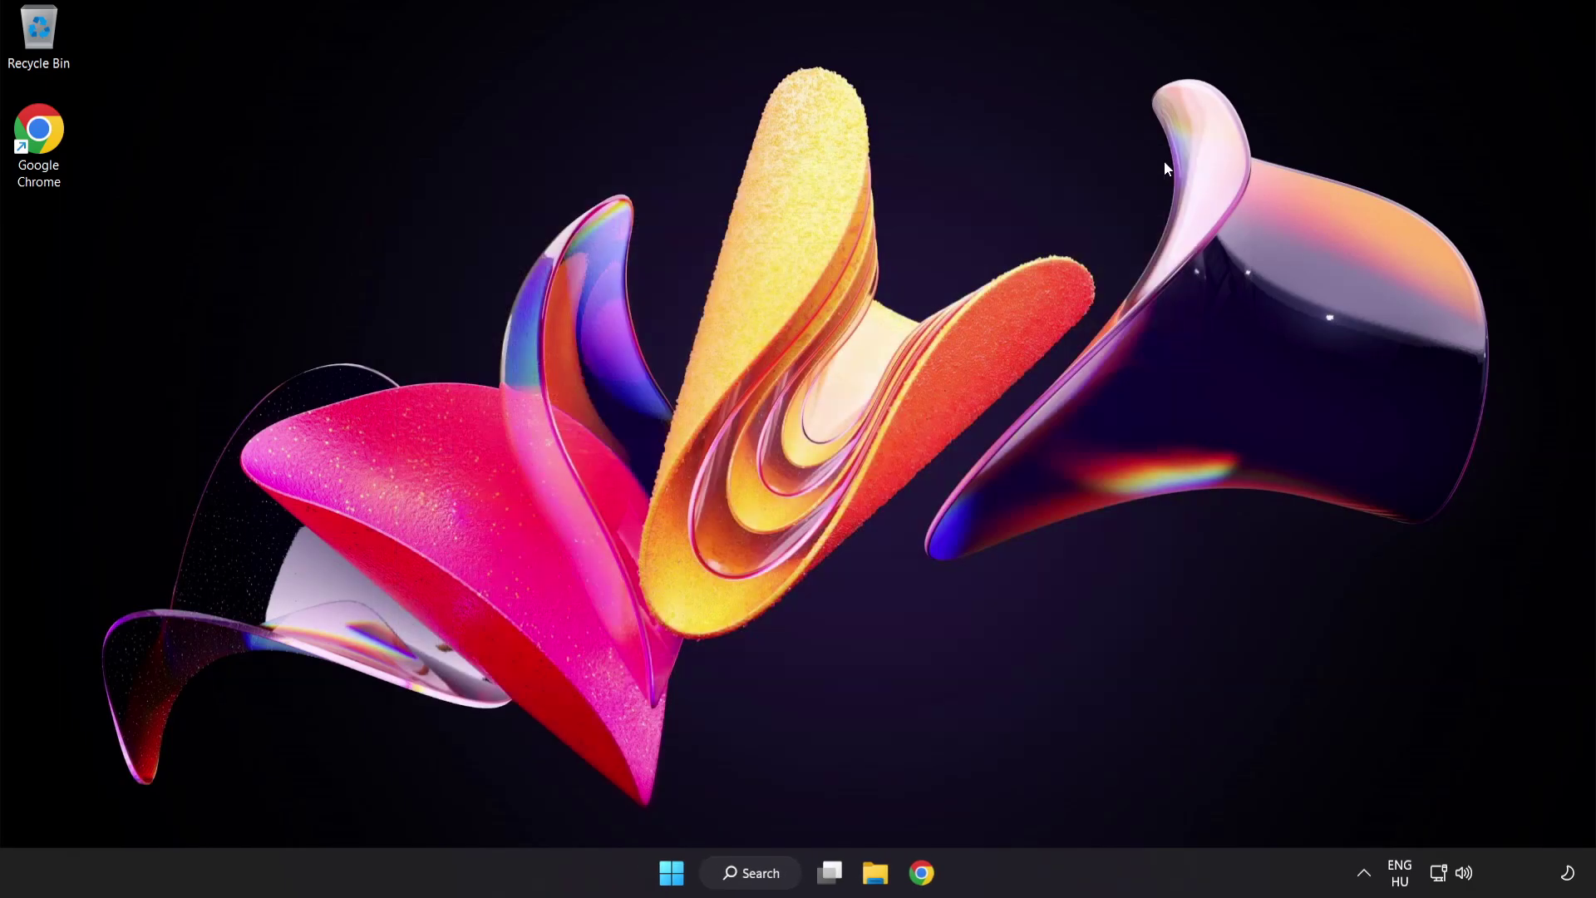
click(674, 873)
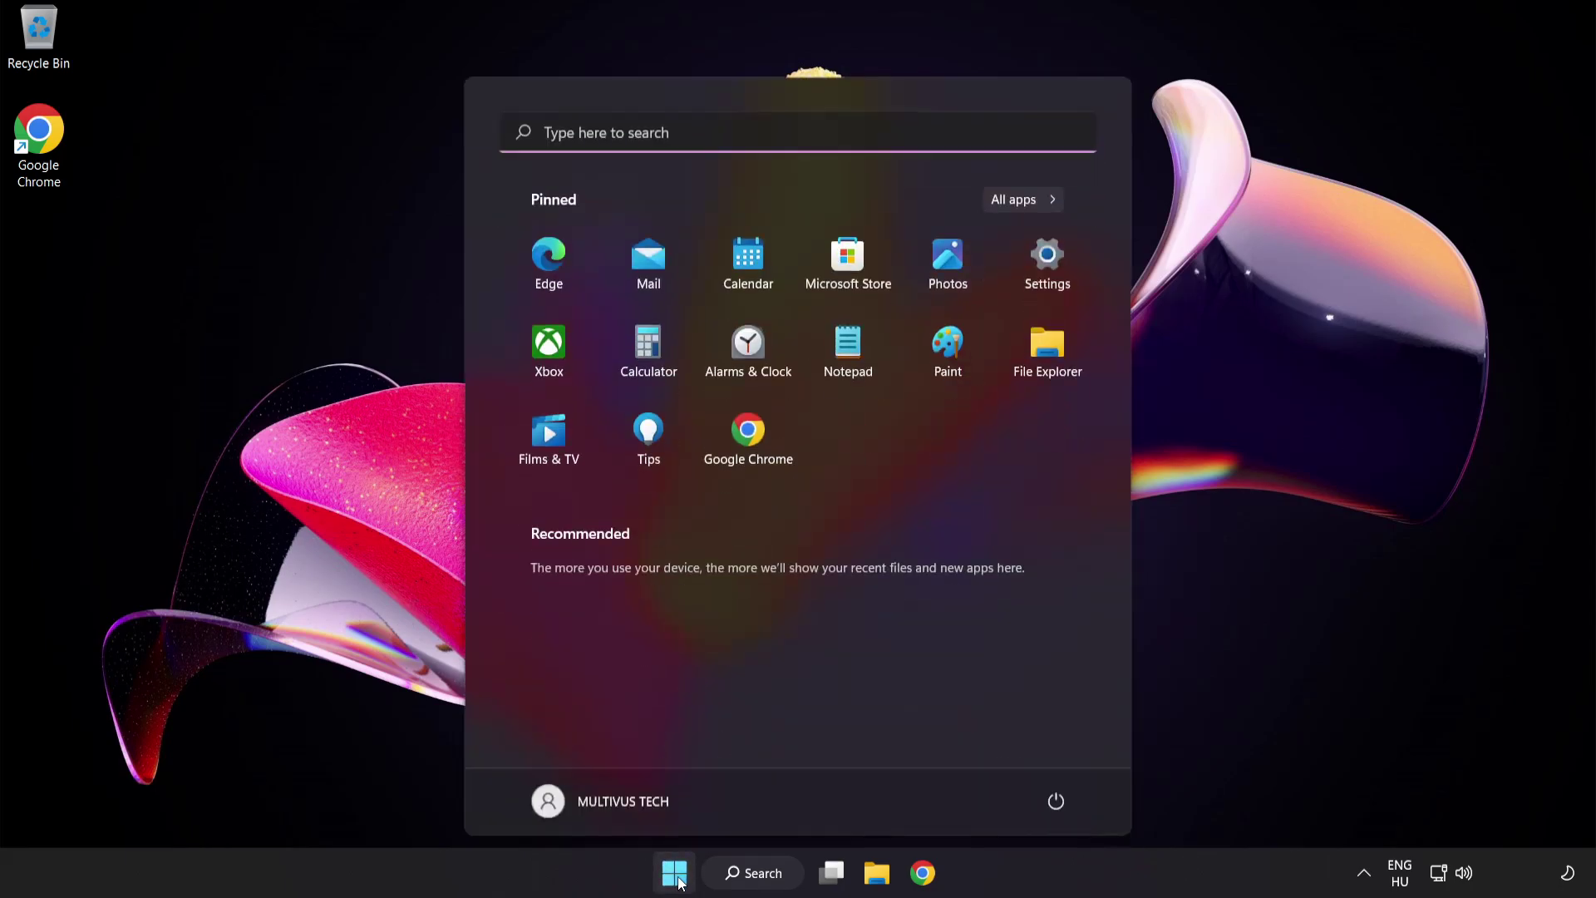
click(1057, 801)
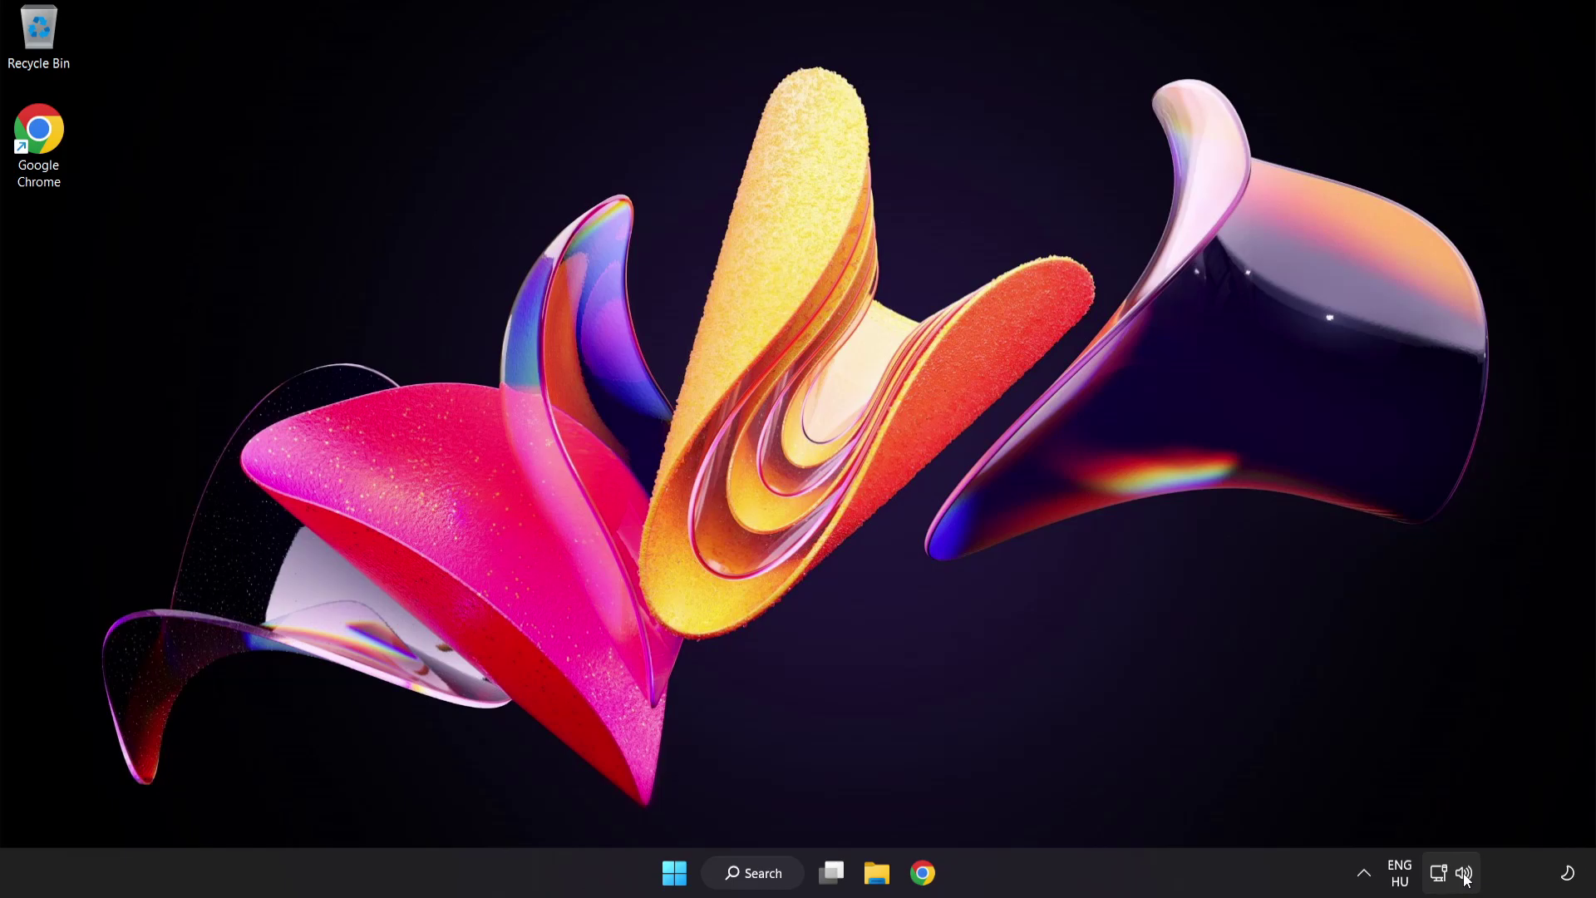
Launch Troubleshoot sound problems from the taskbar speaker icon's shortcut menu.
right_click(1465, 874)
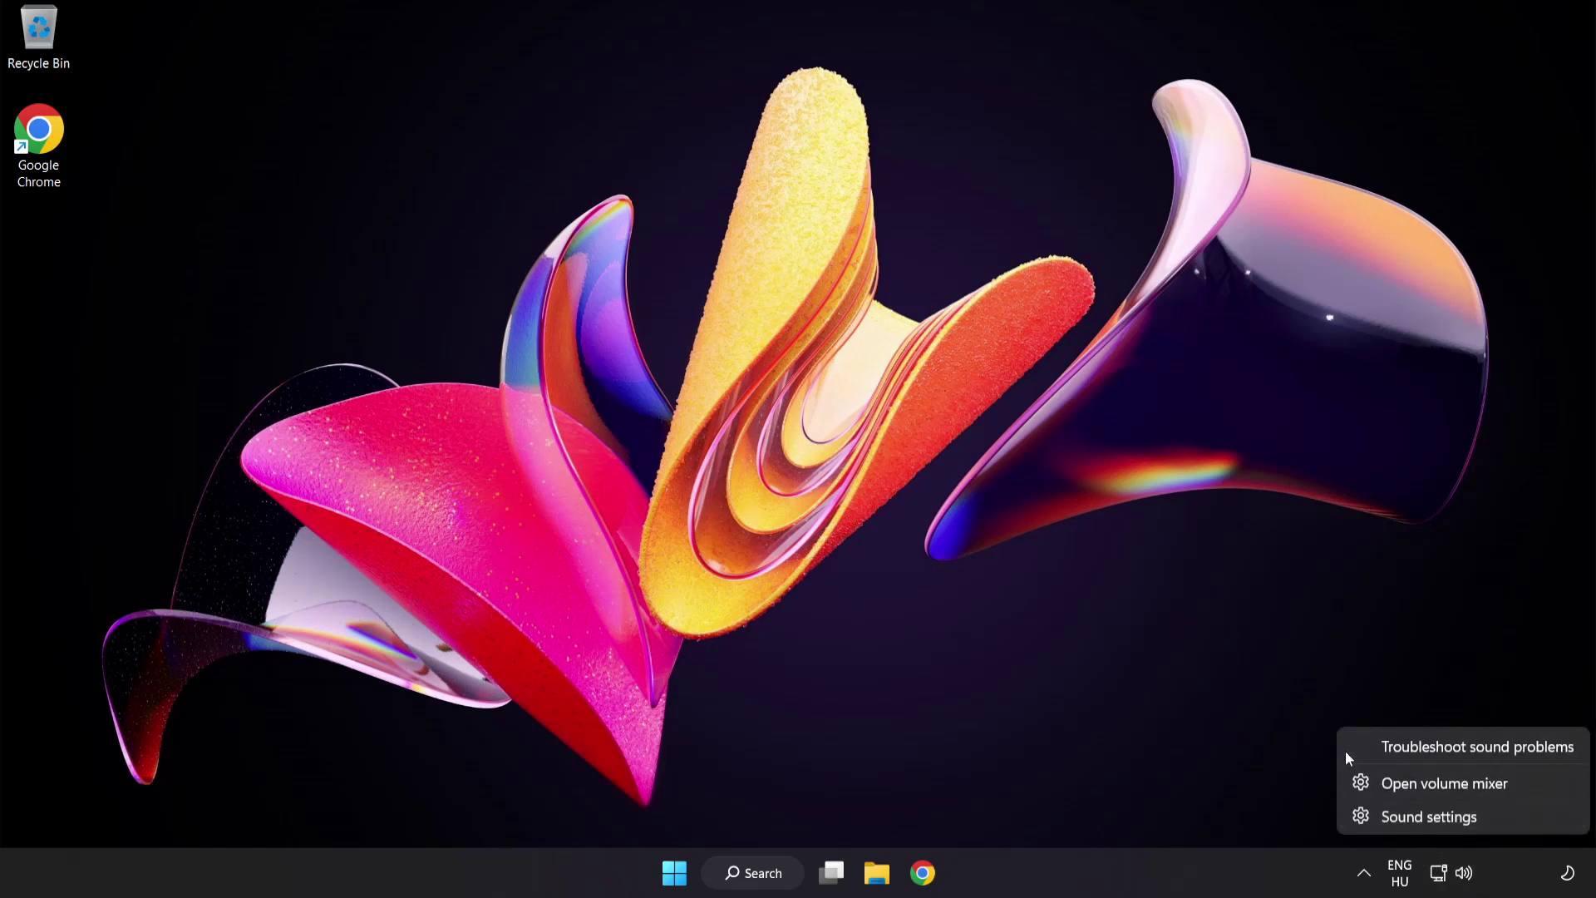
click(1482, 745)
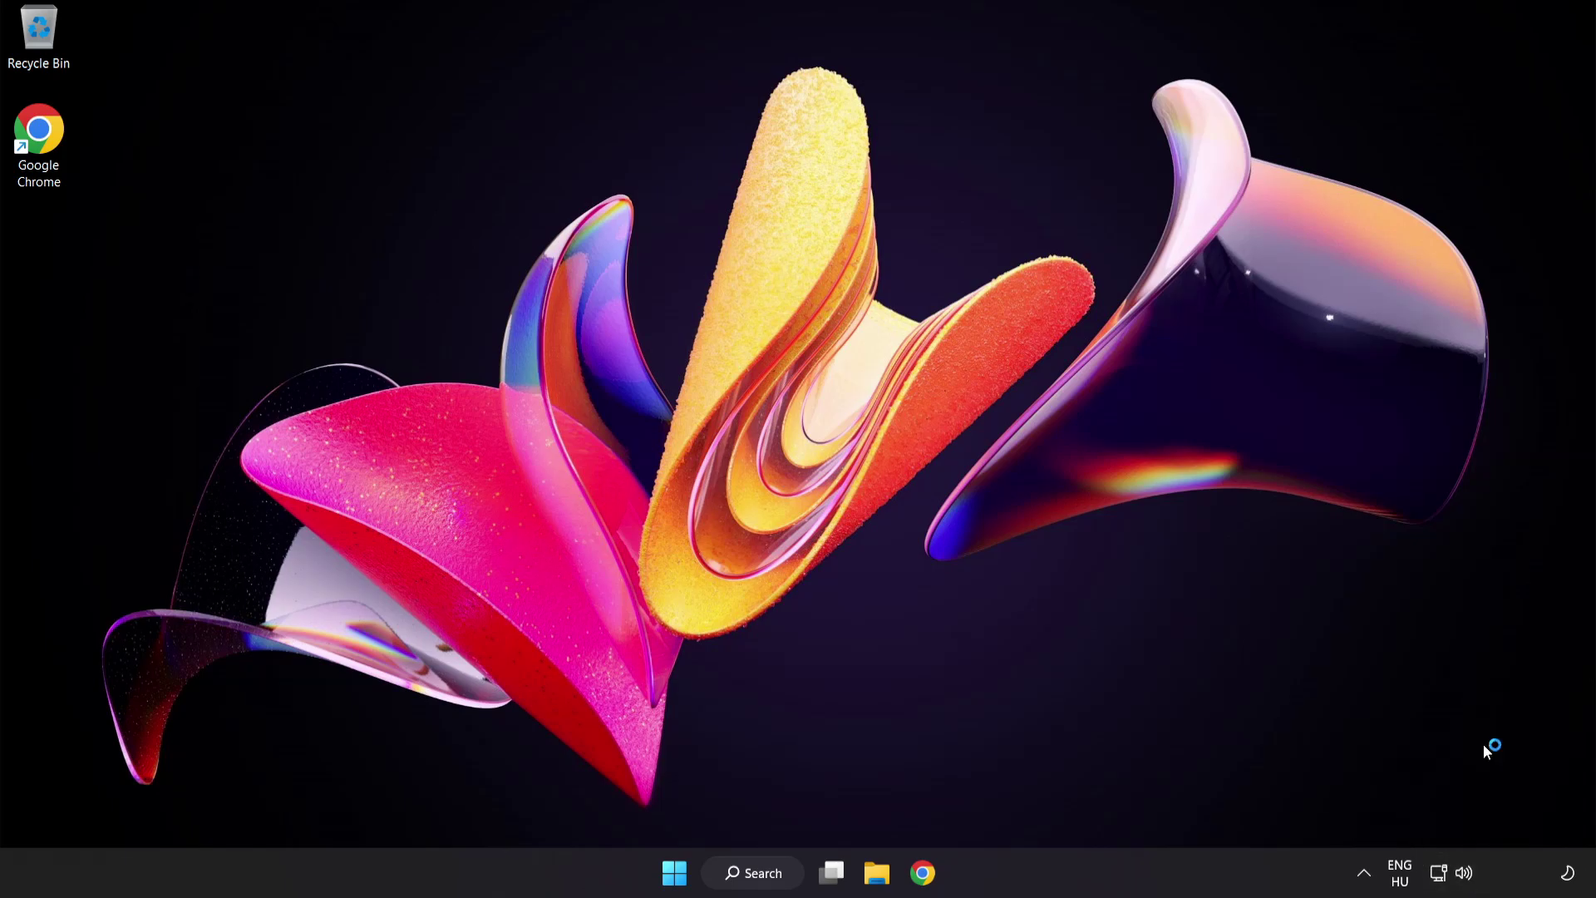